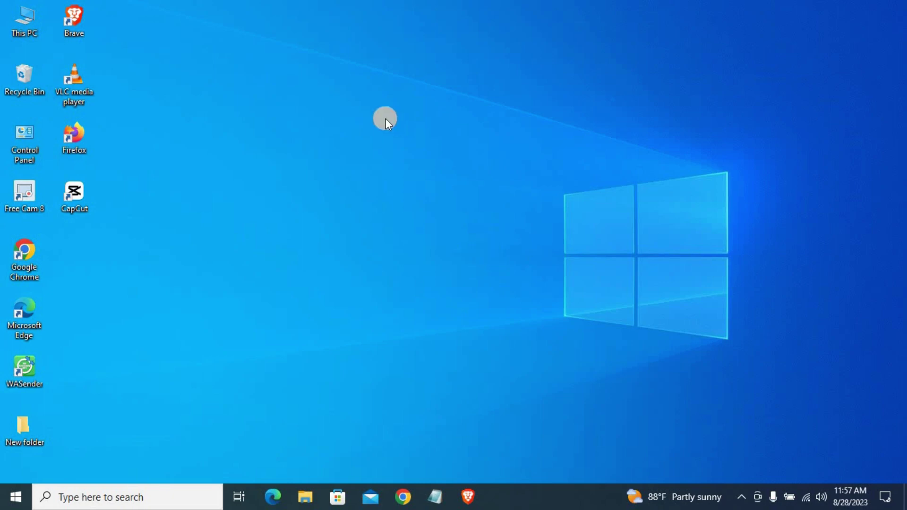
pyautogui.rightClick(434, 169)
pyautogui.click(463, 209)
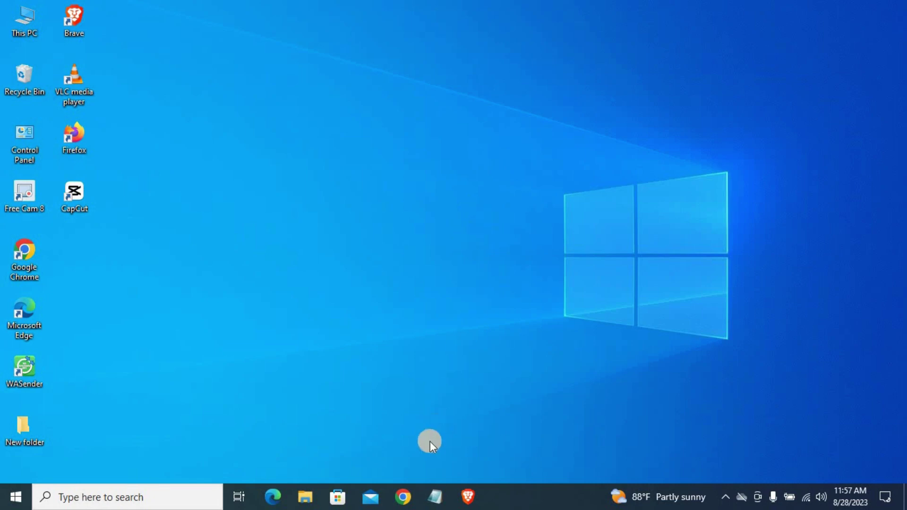
# Open Google Chrome in a maximized window, dismissing the enhanced ad privacy notice
pyautogui.click(405, 494)
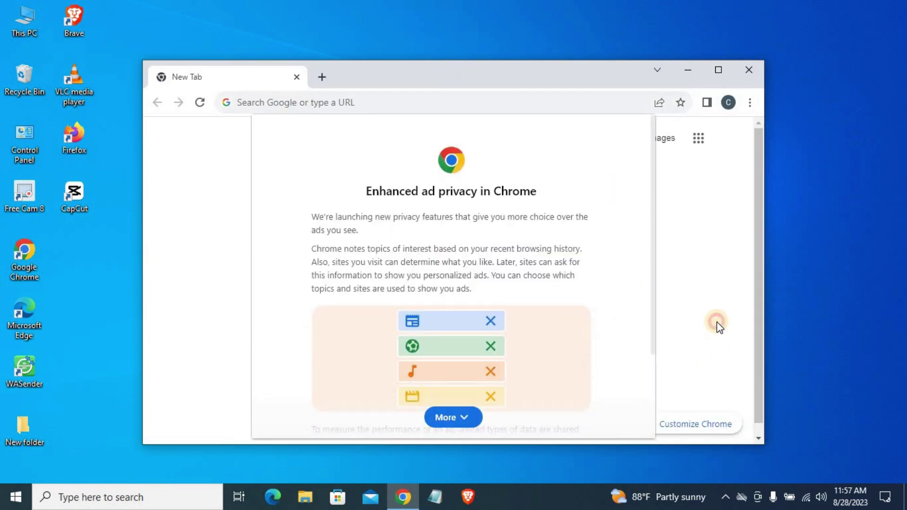
pyautogui.scroll(-3, 614, 369)
pyautogui.click(562, 417)
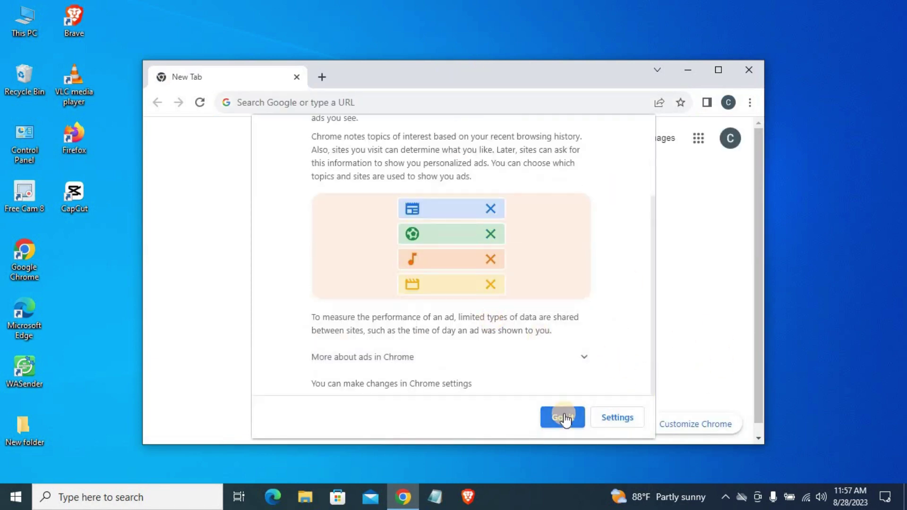
pyautogui.moveTo(535, 60); pyautogui.dragTo(554, 44)
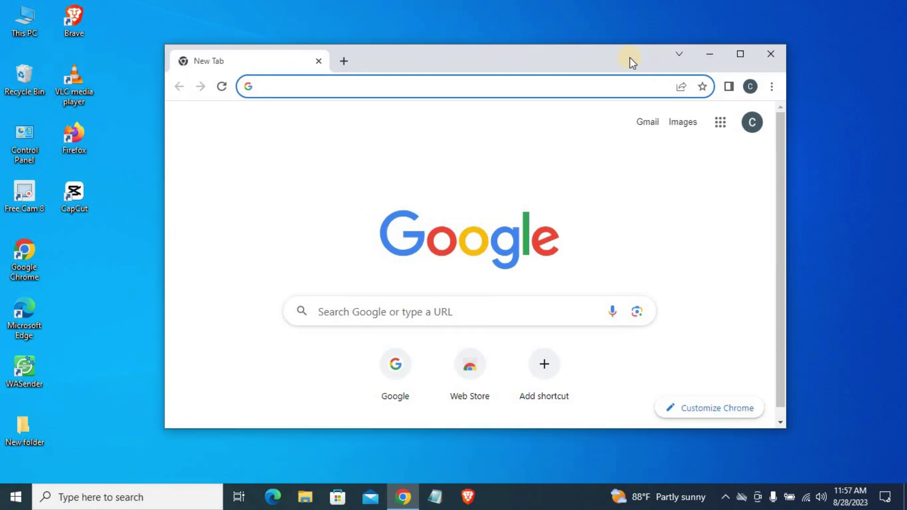
pyautogui.moveTo(612, 49); pyautogui.dragTo(605, 41)
pyautogui.click(730, 45)
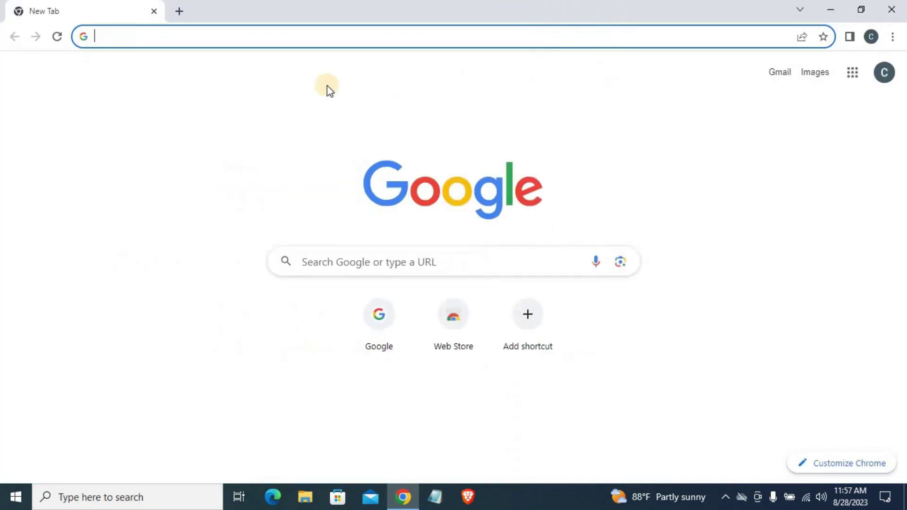
# Search the web for "songer ai" and open the SongR AI website from the results
pyautogui.click(307, 34)
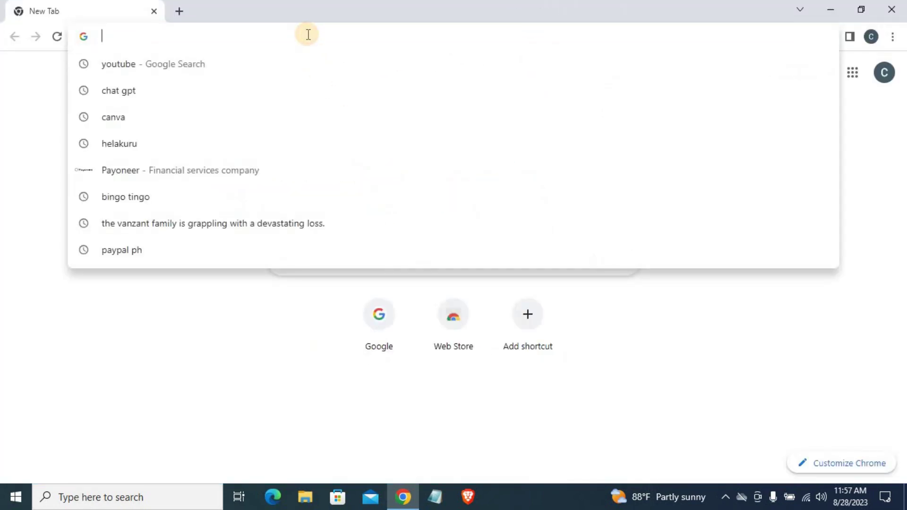
pyautogui.write('songer ai')
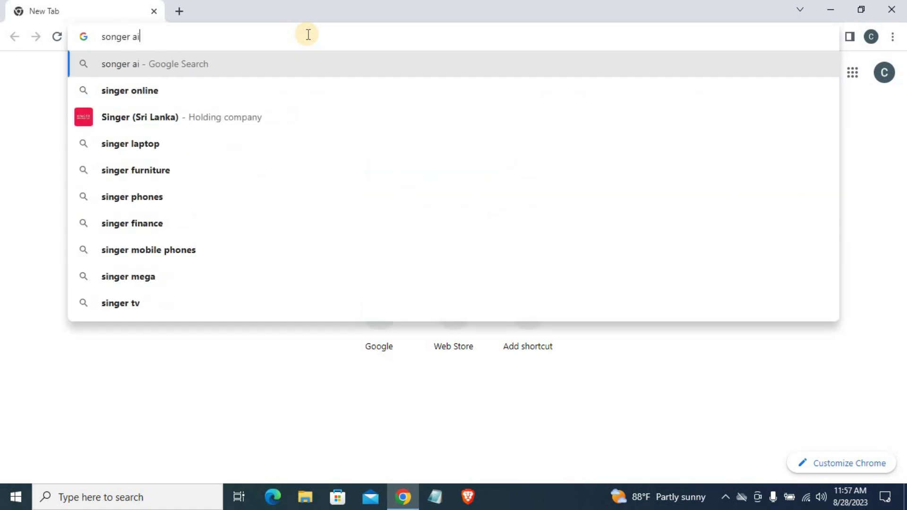
pyautogui.press('Return')
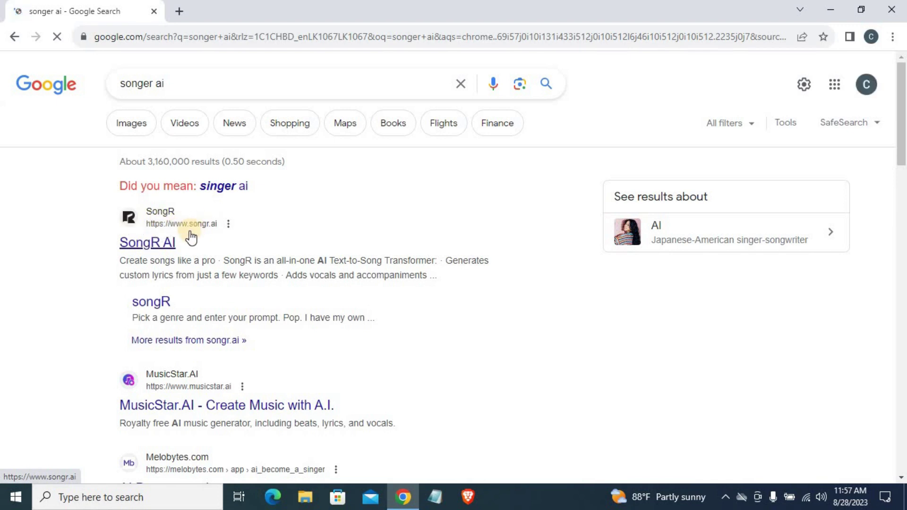
pyautogui.click(156, 245)
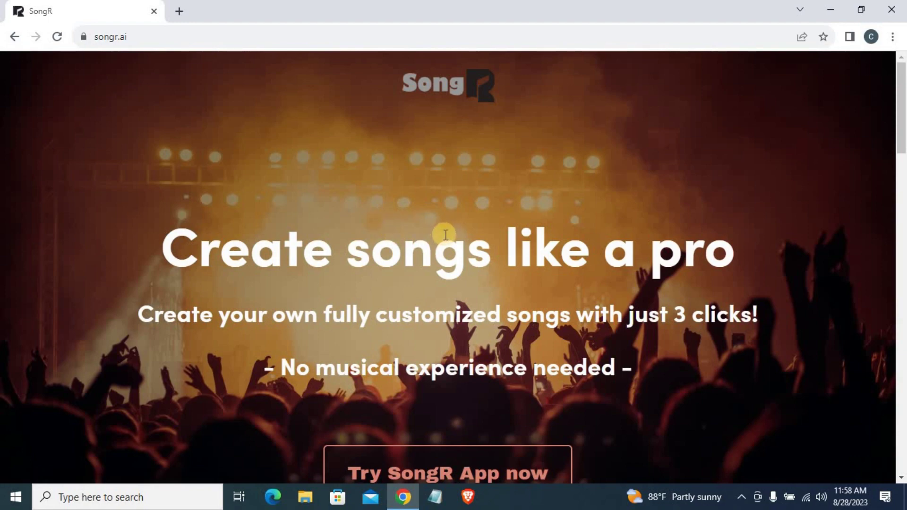
pyautogui.scroll(-3, 517, 269)
pyautogui.scroll(3, 538, 248)
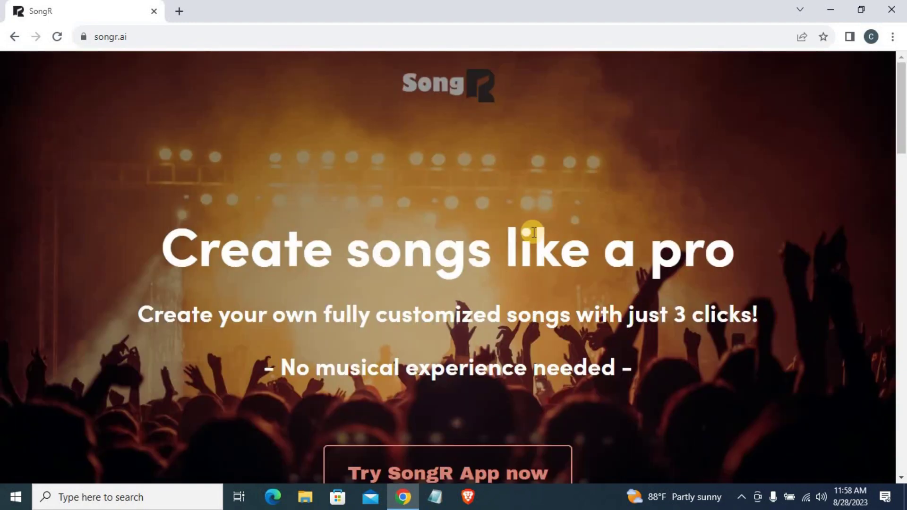
pyautogui.scroll(-1, 534, 232)
pyautogui.scroll(1, 482, 215)
# Search for "chat gpt" in a new browser tab and launch ChatGPT from OpenAI's Introducing ChatGPT page
pyautogui.click(180, 13)
pyautogui.click(214, 38)
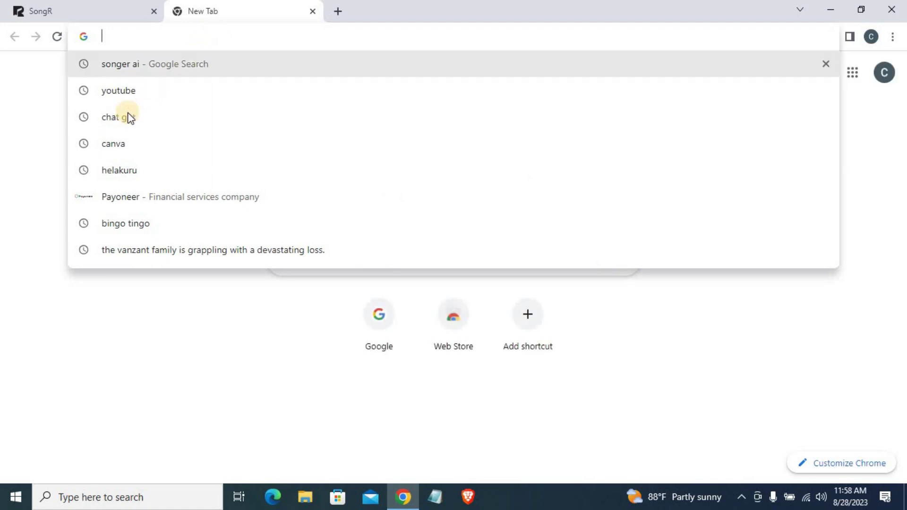
pyautogui.click(115, 126)
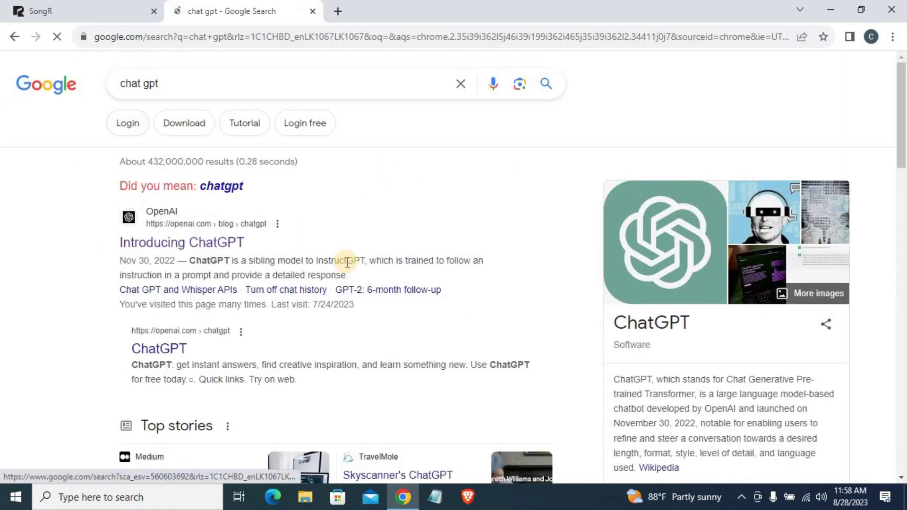
pyautogui.click(163, 244)
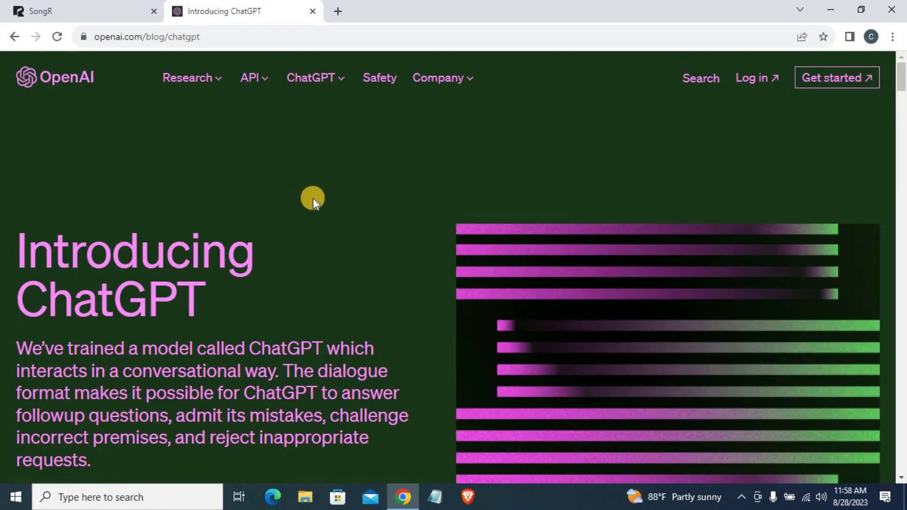
pyautogui.scroll(-3, 314, 208)
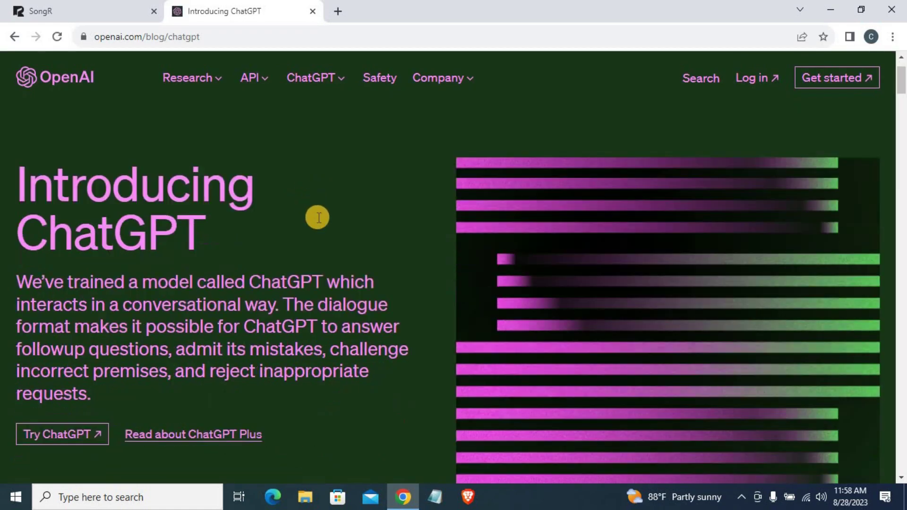
pyautogui.click(96, 367)
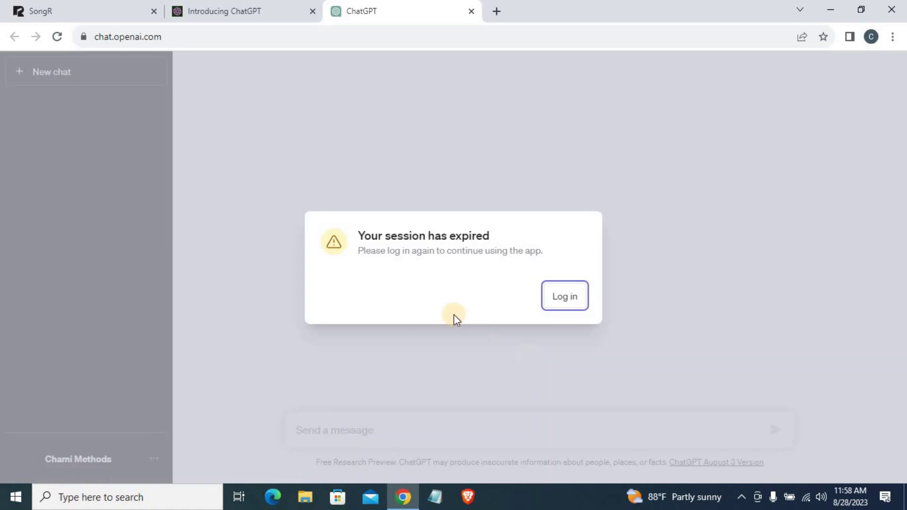
# Log in to ChatGPT again using the existing Google account
pyautogui.click(566, 300)
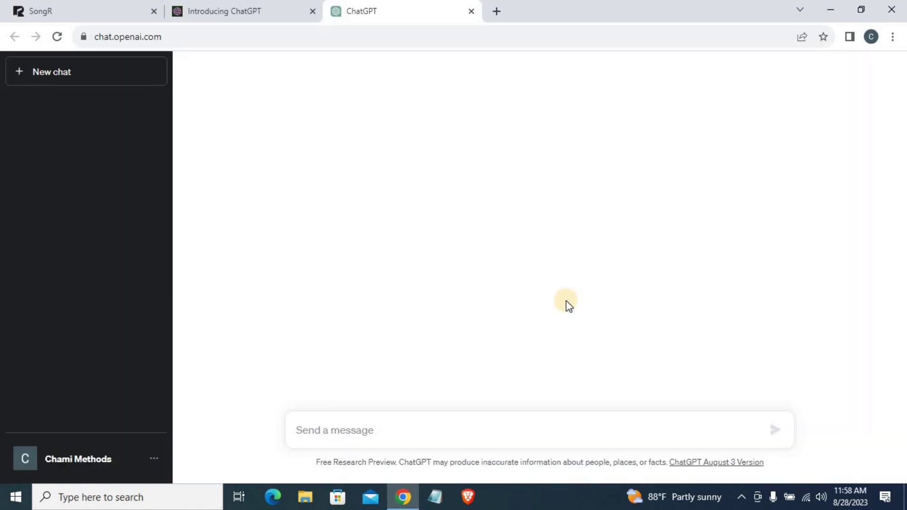
pyautogui.click(641, 298)
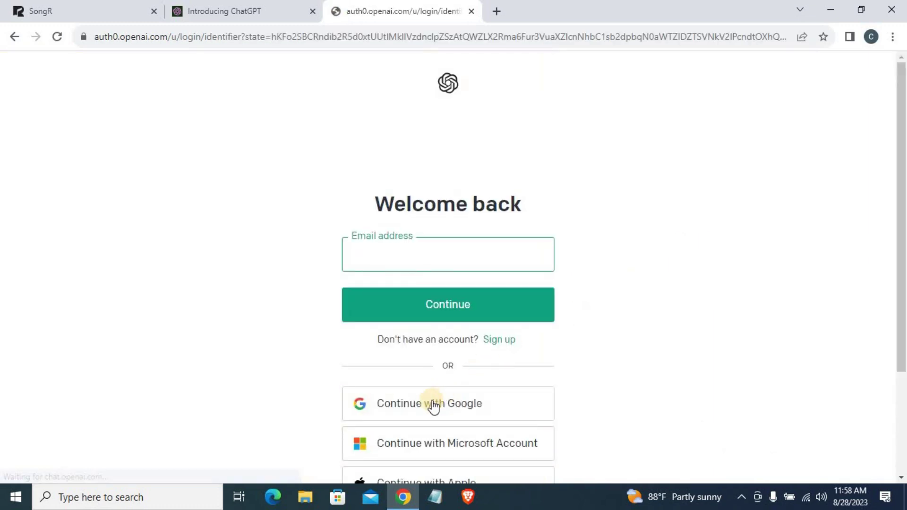
pyautogui.click(433, 406)
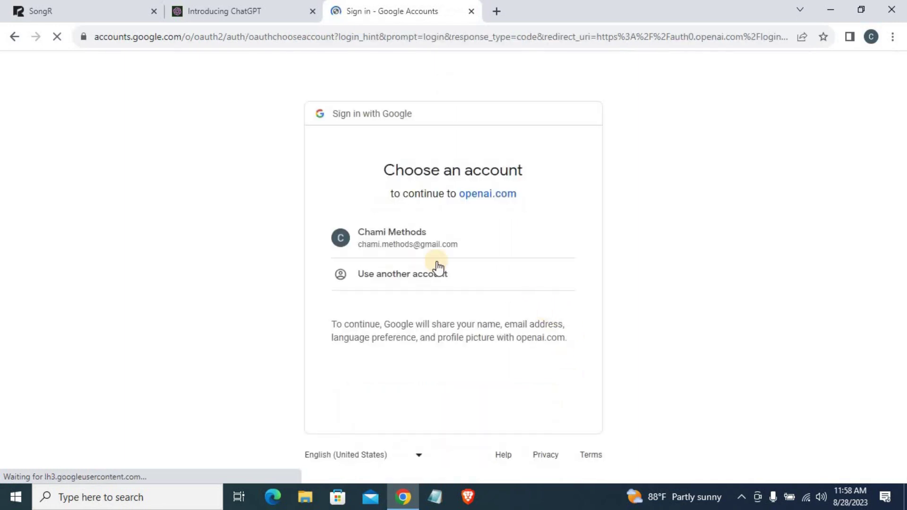
pyautogui.click(384, 239)
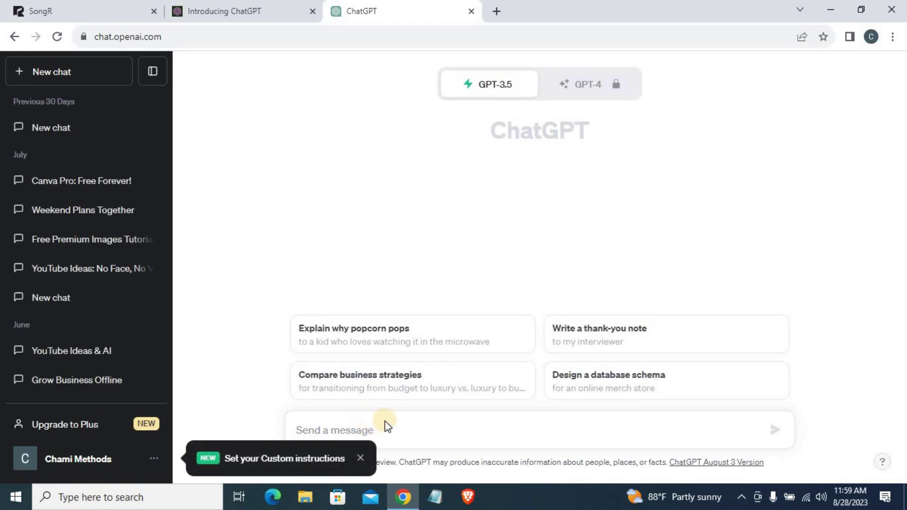
# Dismiss the custom instructions notice and send ChatGPT the prompt "Write a short poem about True Love"
pyautogui.click(361, 458)
pyautogui.click(335, 436)
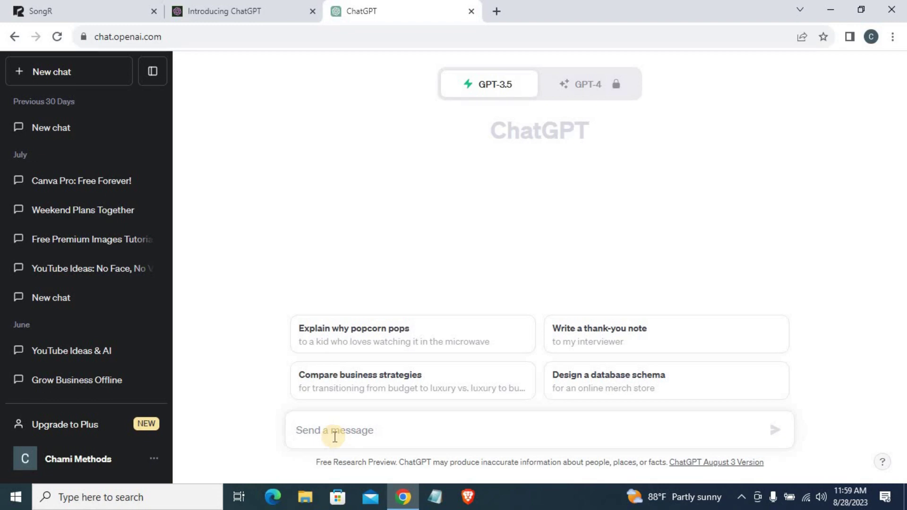
pyautogui.write('W')
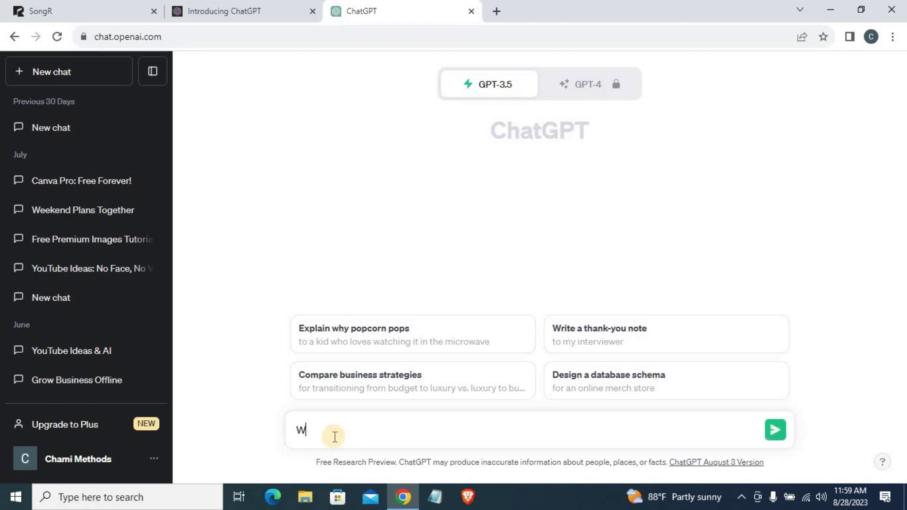
pyautogui.write('rite a short poem abo')
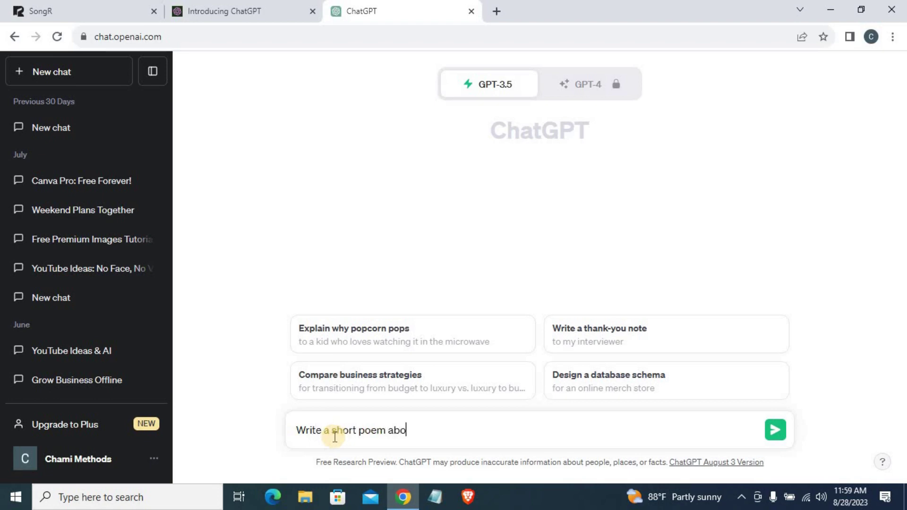
pyautogui.write('ut True Love')
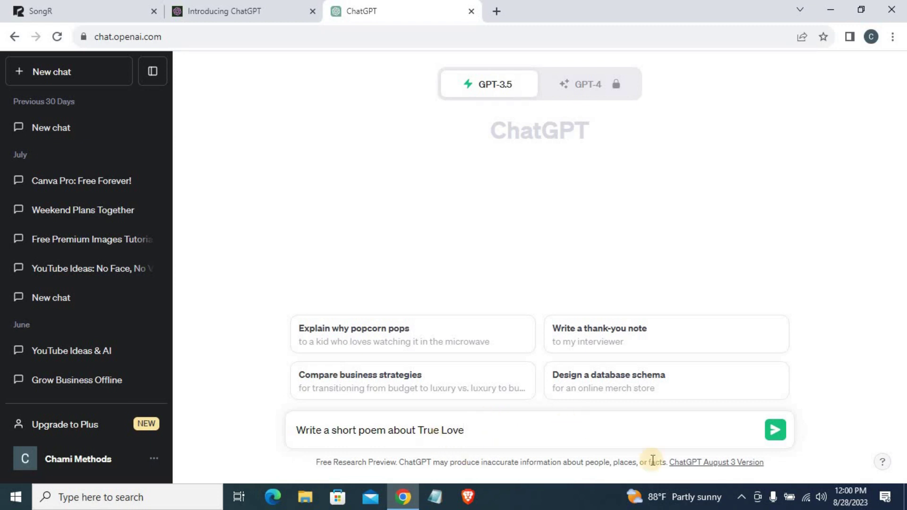
pyautogui.click(779, 432)
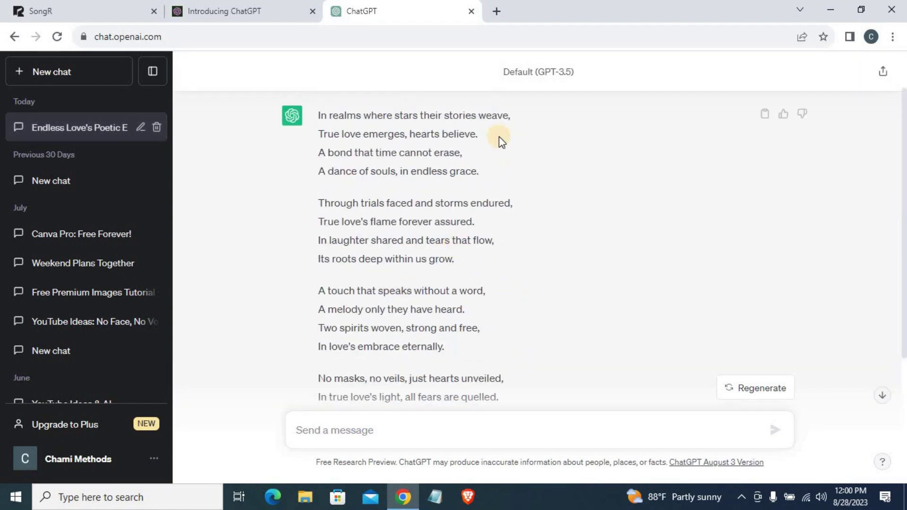
# Return to the SongR site, launch its app and open own-lyrics entry for the Pop genre
pyautogui.click(77, 7)
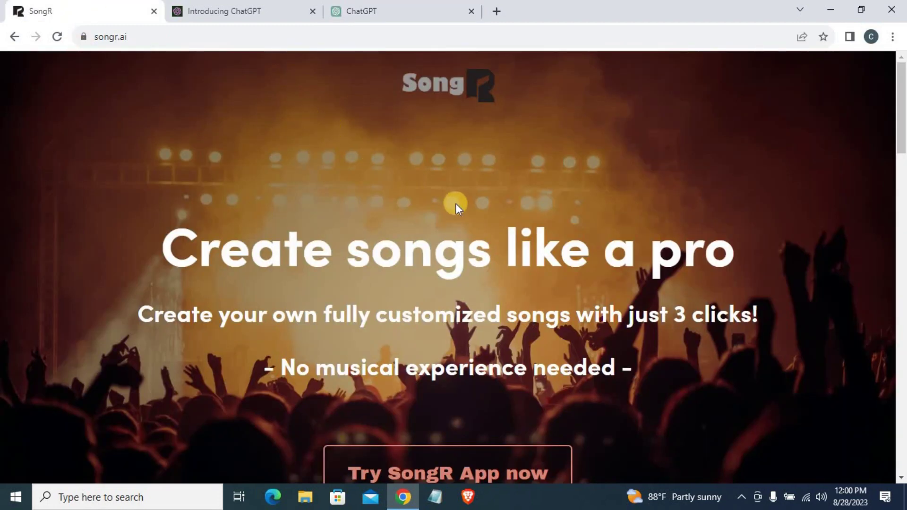
pyautogui.scroll(-3, 460, 205)
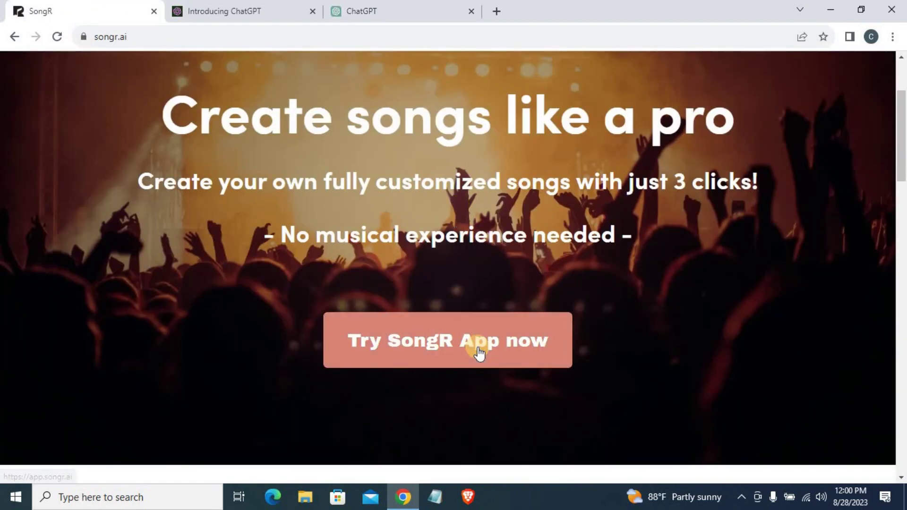
pyautogui.click(440, 350)
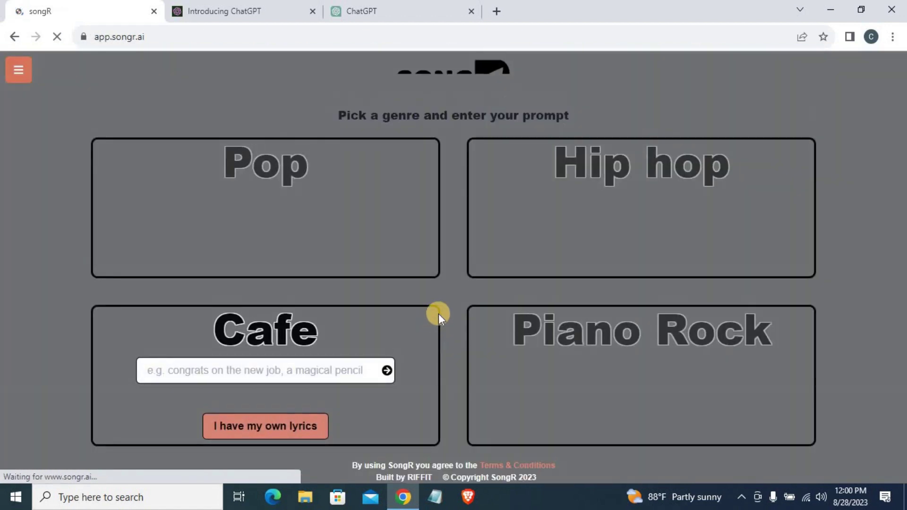
pyautogui.moveTo(511, 215)
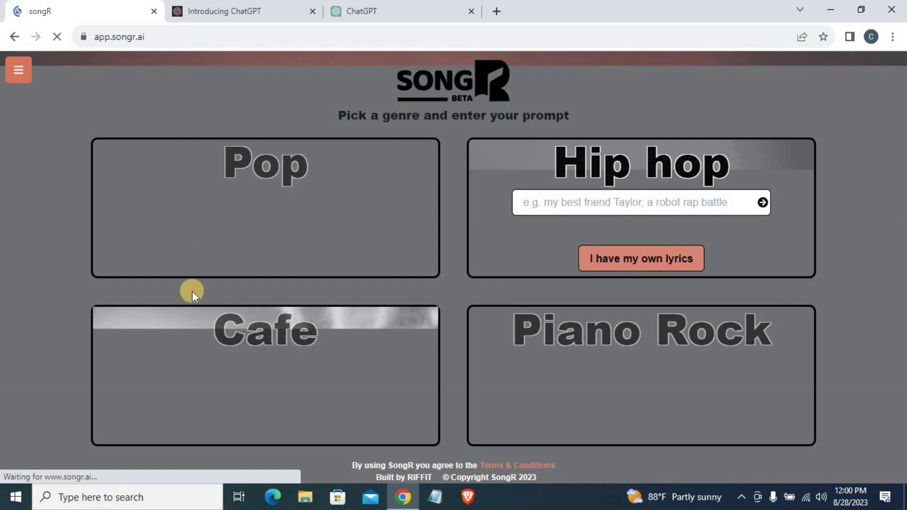
pyautogui.moveTo(265, 247)
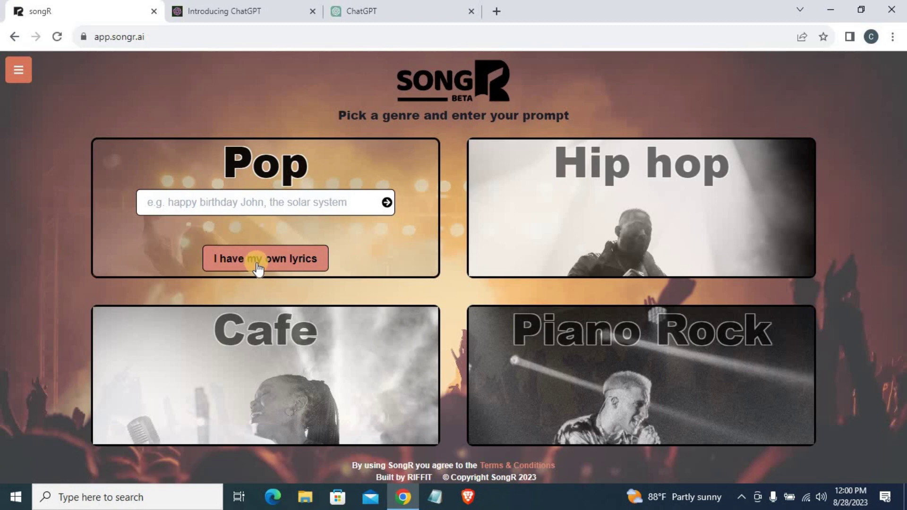
pyautogui.click(258, 265)
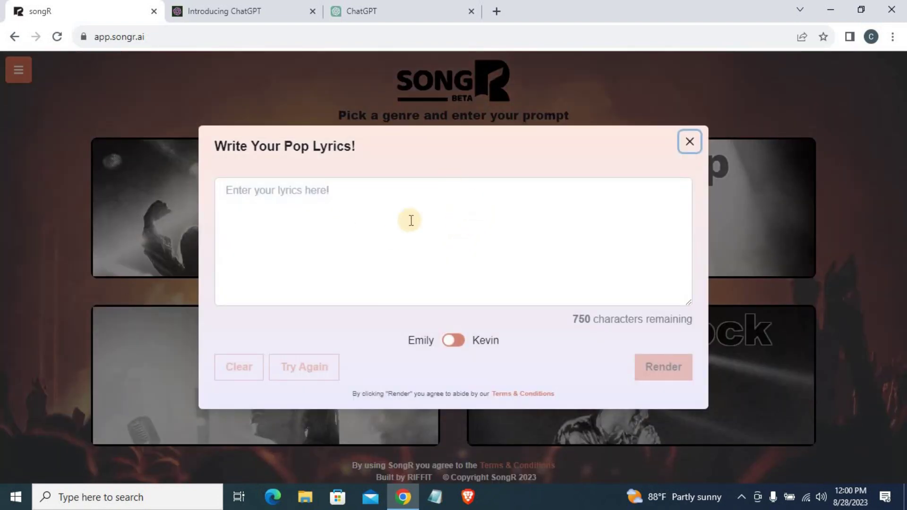
# Copy the entire True Love poem from the ChatGPT reply
pyautogui.click(395, 10)
pyautogui.moveTo(318, 115); pyautogui.dragTo(508, 331)
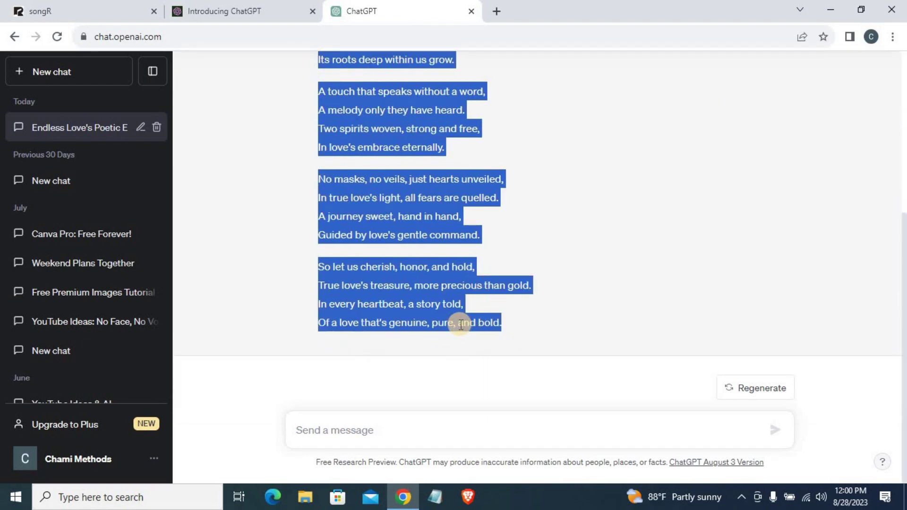
pyautogui.rightClick(460, 324)
pyautogui.click(469, 334)
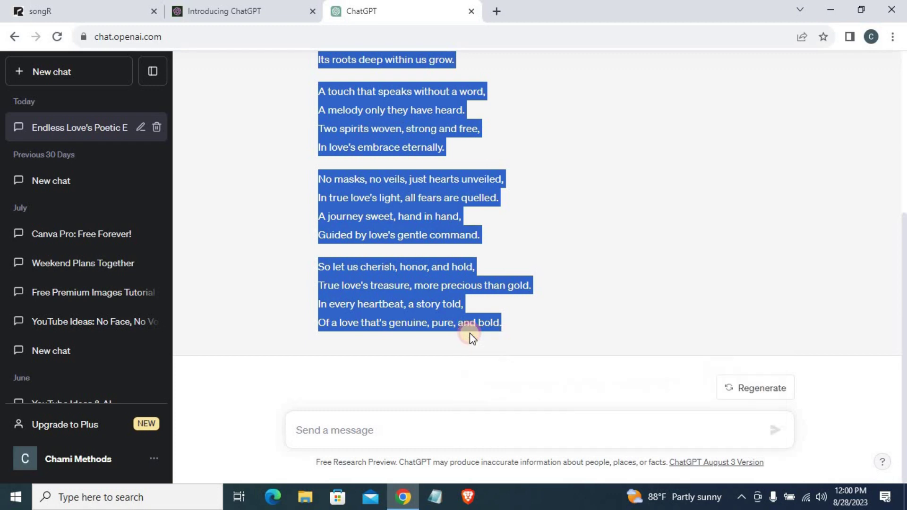
# Paste the copied poem as the lyrics of the Pop song in SongR
pyautogui.click(218, 4)
pyautogui.click(85, 7)
pyautogui.click(294, 215)
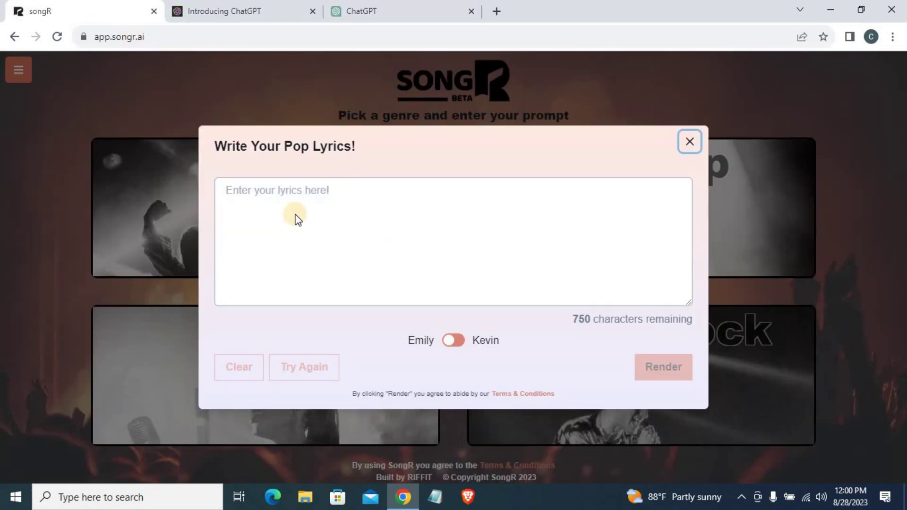
pyautogui.click(291, 202)
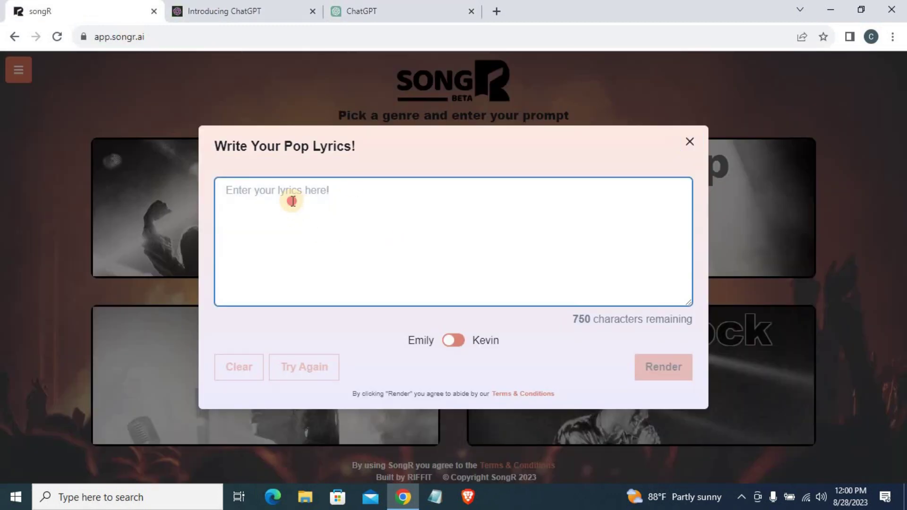
pyautogui.hotkey('ctrl', 'v')
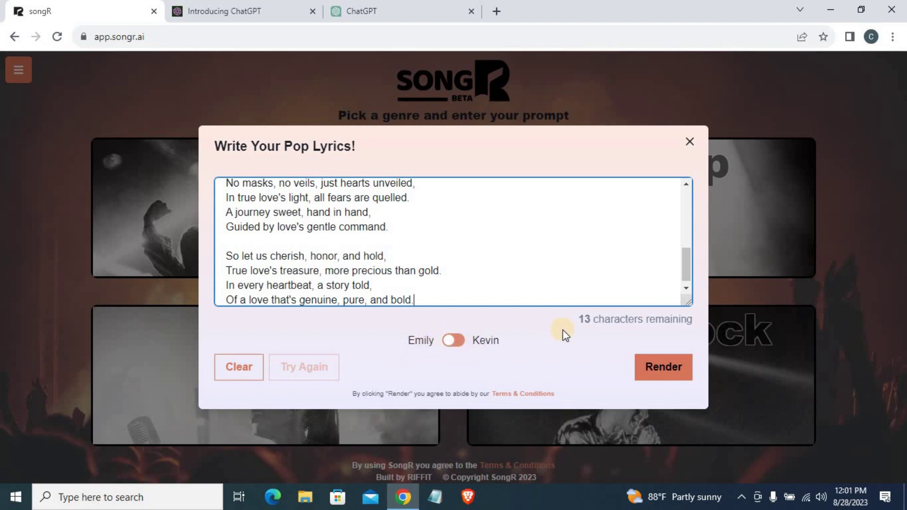
# Try the Kevin voice, switch the singer back to Emily and render the Pop song
pyautogui.click(453, 340)
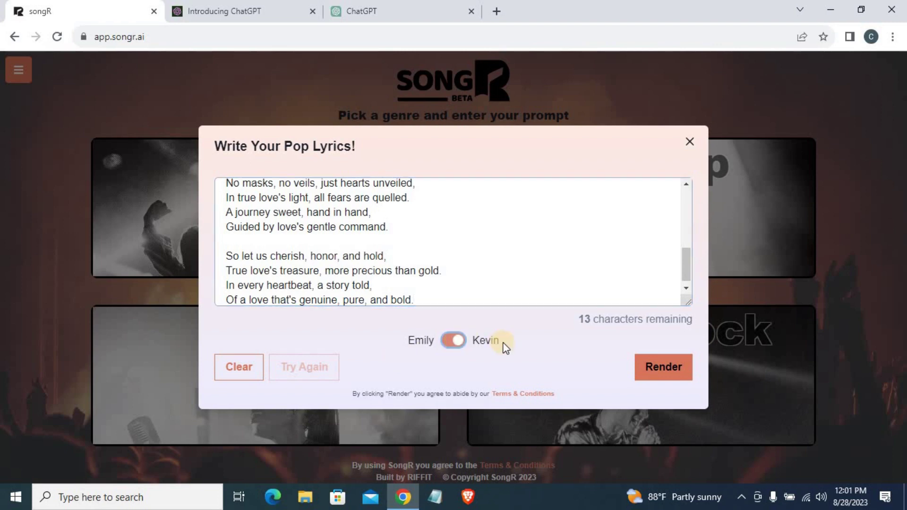
pyautogui.click(451, 340)
pyautogui.click(666, 373)
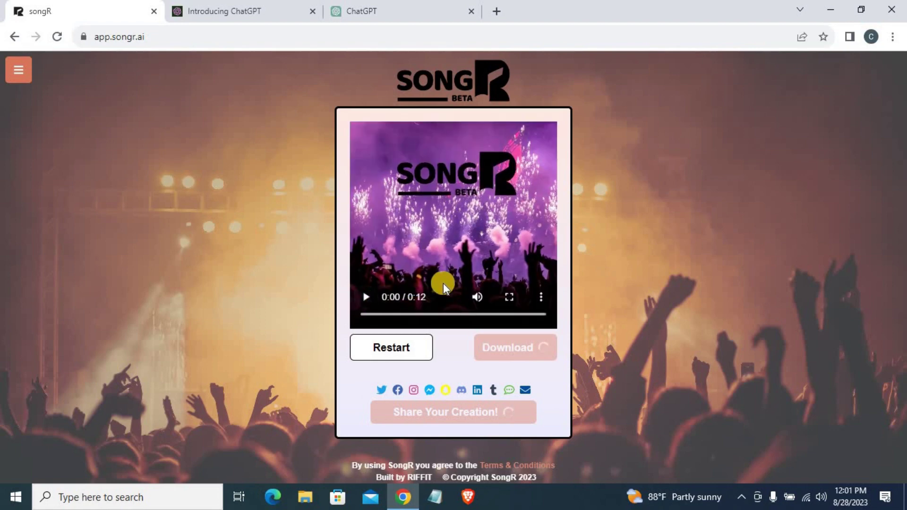
# Play the rendered Pop song to hear the opening verses, and pause it
pyautogui.click(367, 297)
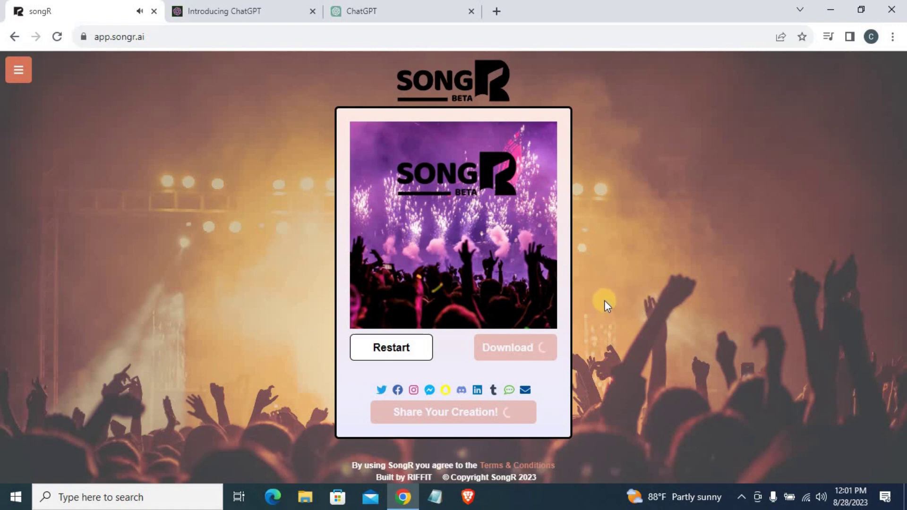
pyautogui.moveTo(516, 269)
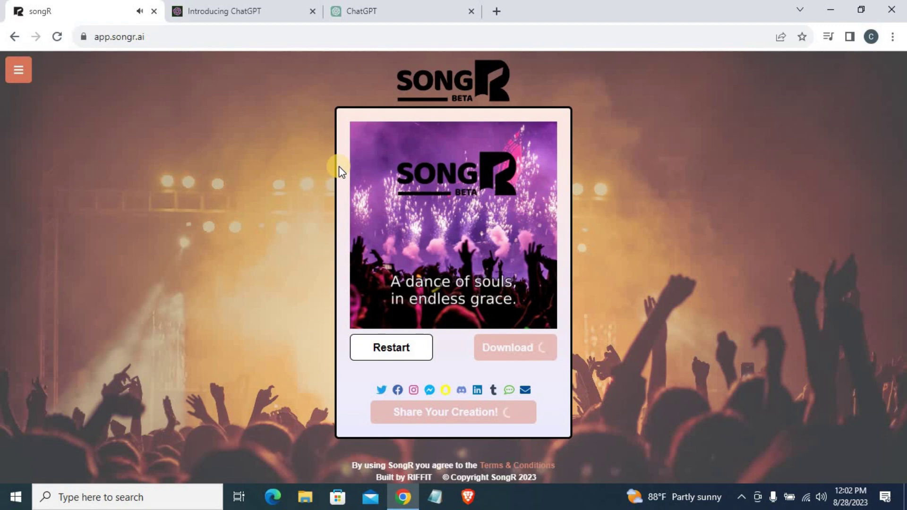
pyautogui.moveTo(405, 296)
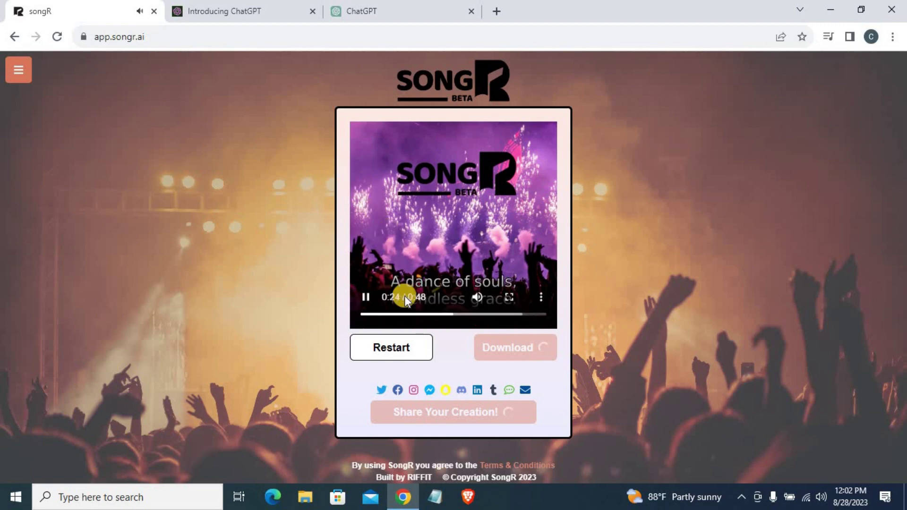
pyautogui.click(366, 296)
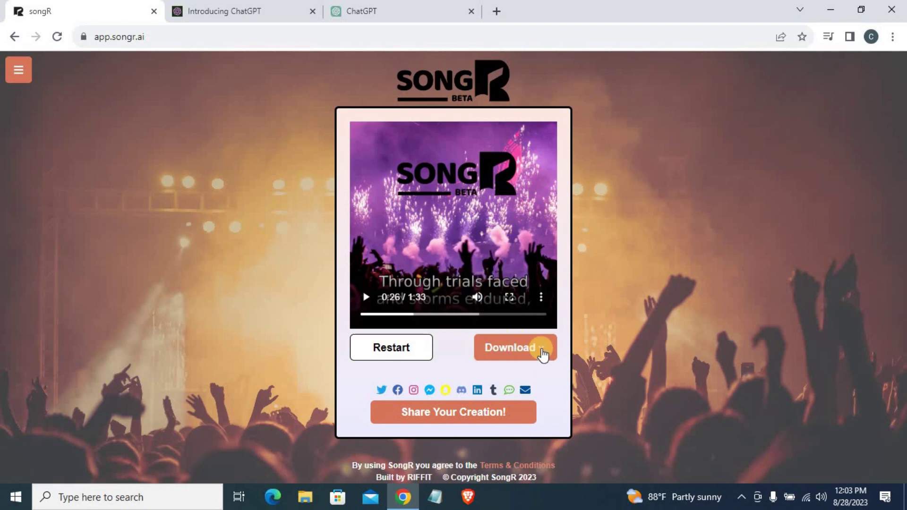
# Download the Pop song as audio and check the file in the browser's recent downloads
pyautogui.click(543, 355)
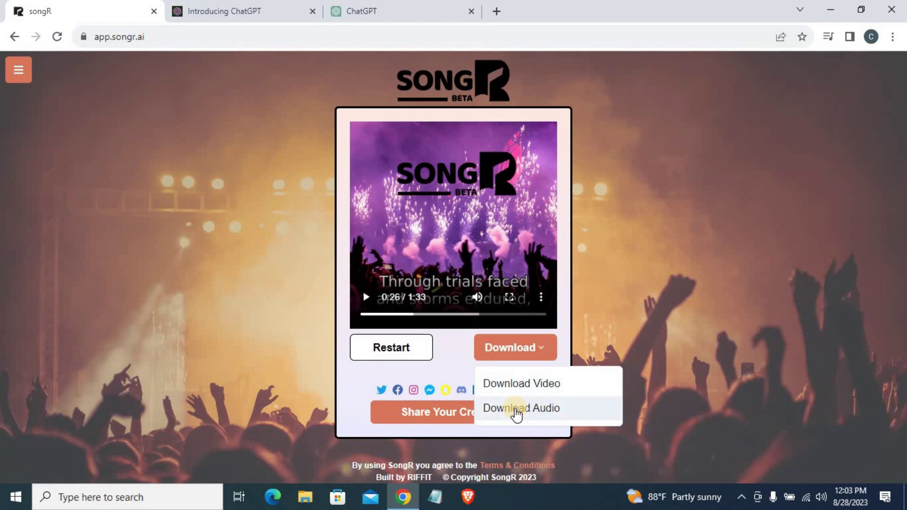
pyautogui.click(517, 410)
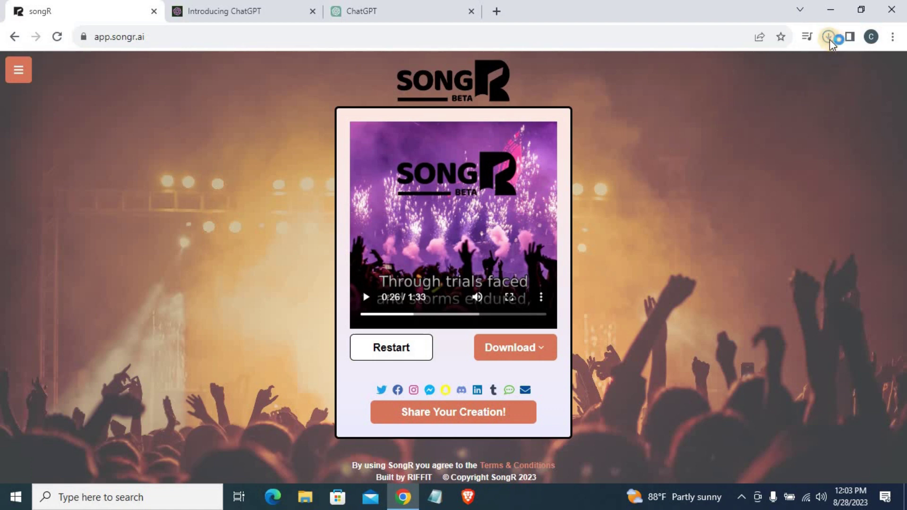
pyautogui.click(827, 38)
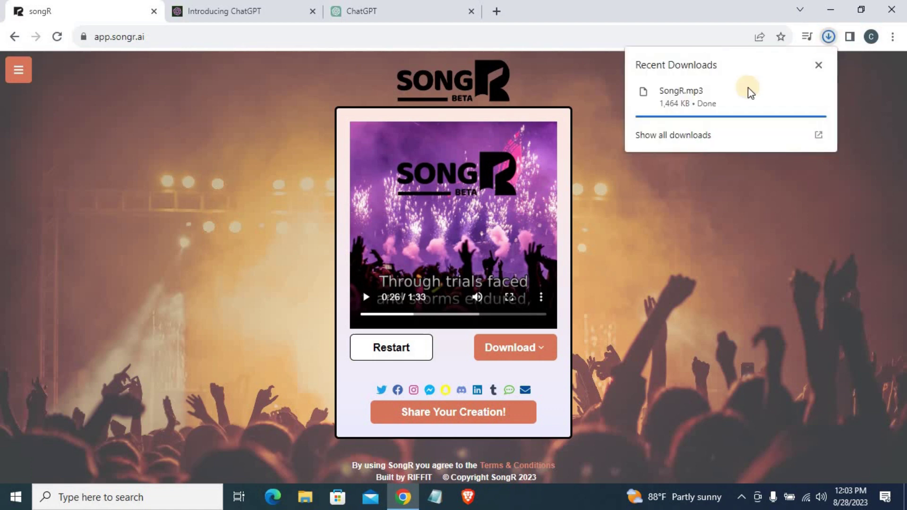
pyautogui.click(262, 8)
pyautogui.click(89, 8)
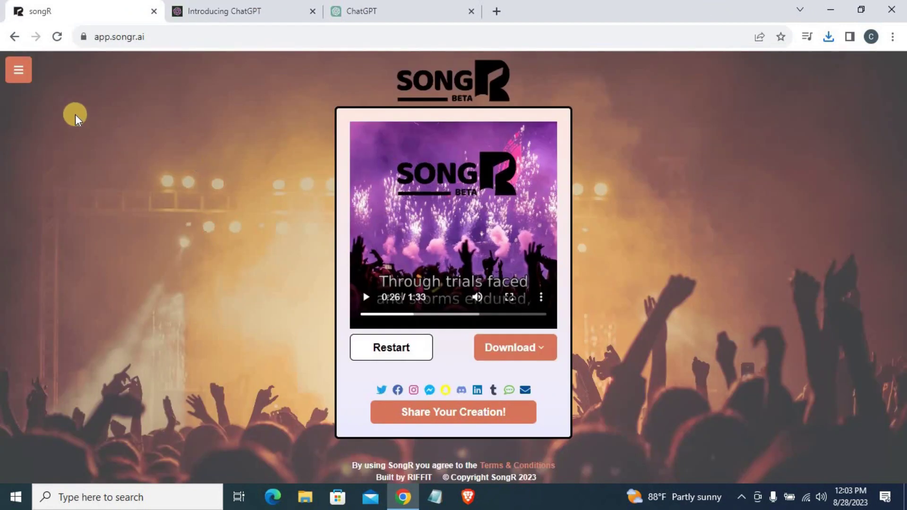
# Return to SongR's genre choice, open own-lyrics entry for the Cafe genre and paste the copied poem
pyautogui.click(15, 36)
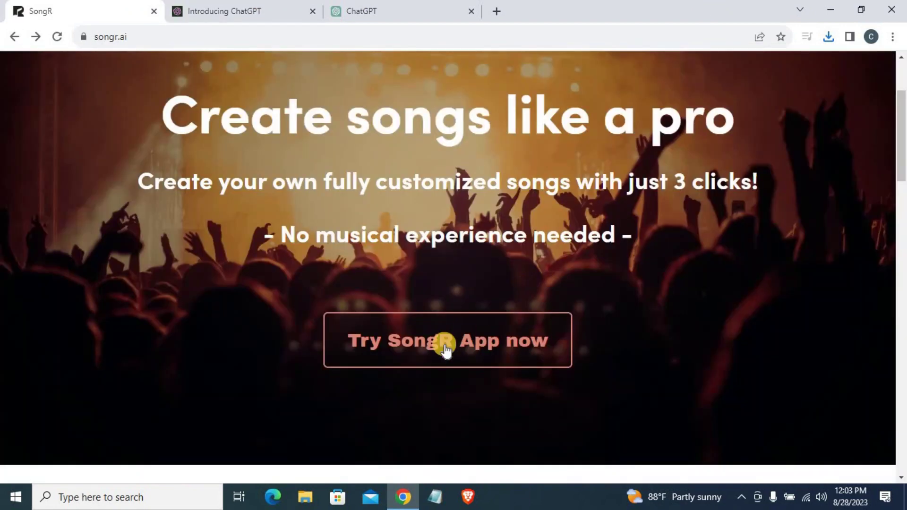
pyautogui.click(446, 349)
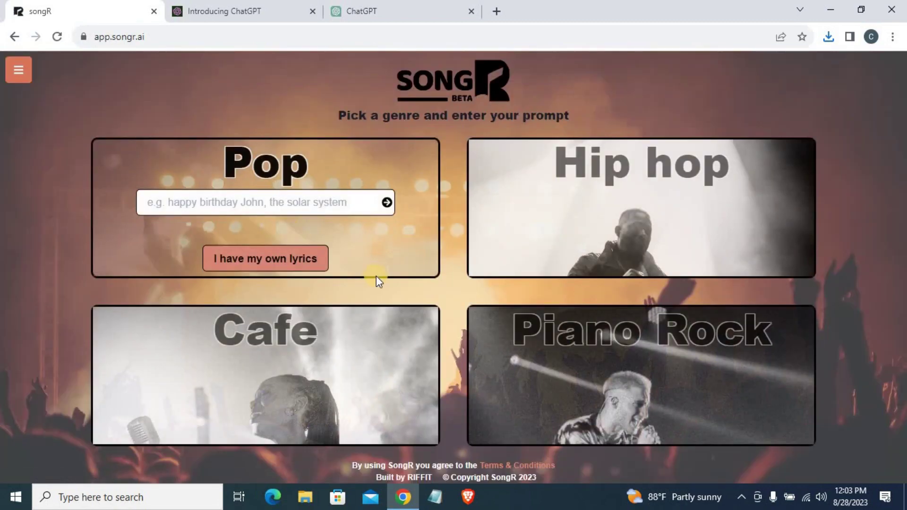
pyautogui.moveTo(385, 330)
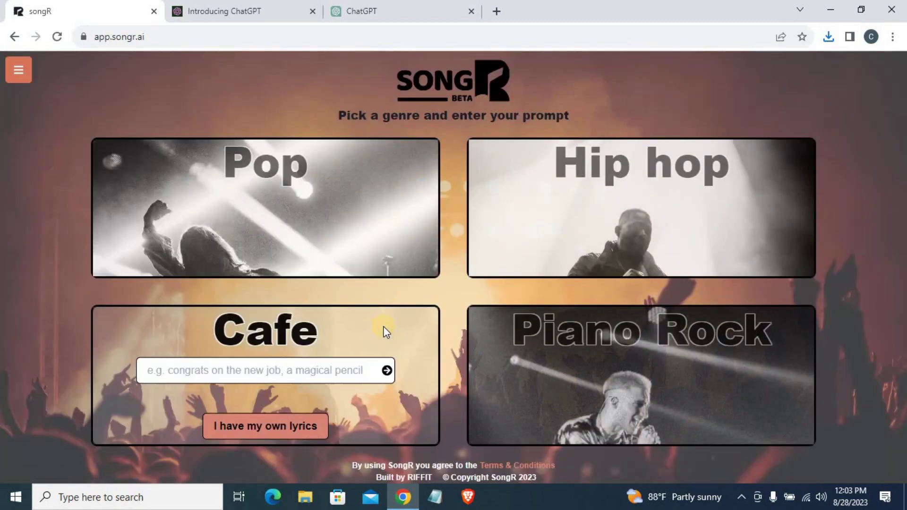
pyautogui.click(250, 430)
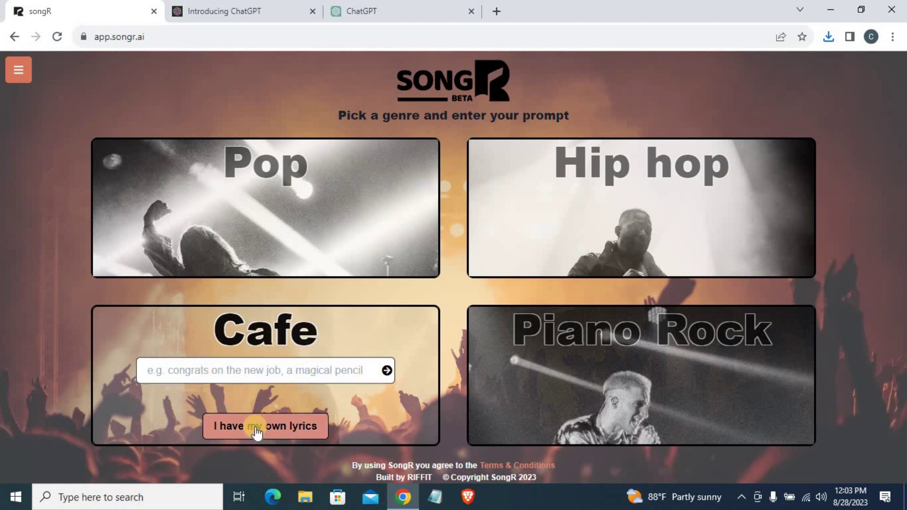
pyautogui.click(247, 427)
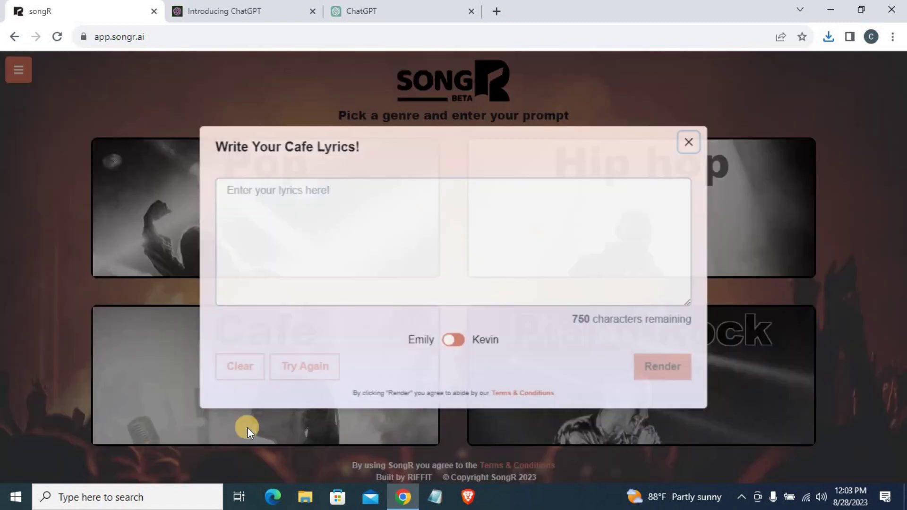
pyautogui.click(284, 192)
pyautogui.rightClick(289, 201)
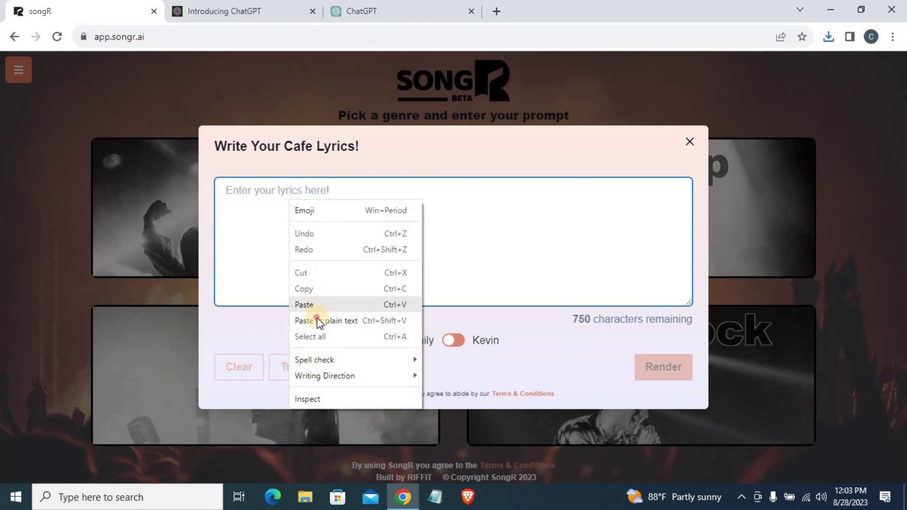
pyautogui.click(315, 318)
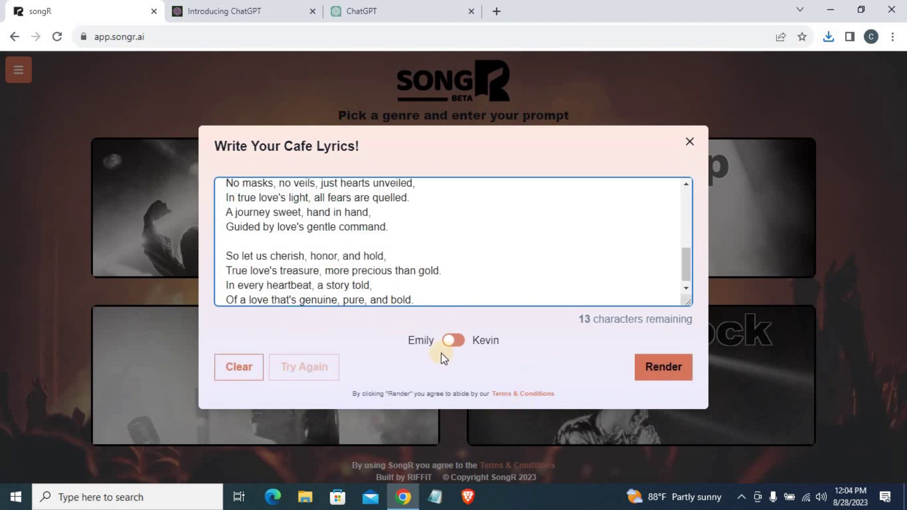
# Render the Cafe song with Kevin as the singer and listen to its opening verses
pyautogui.click(454, 345)
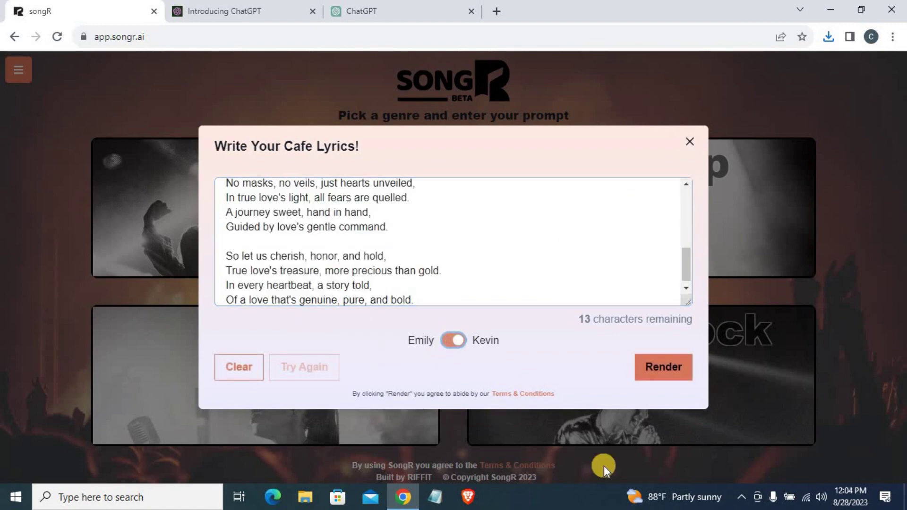
pyautogui.click(671, 373)
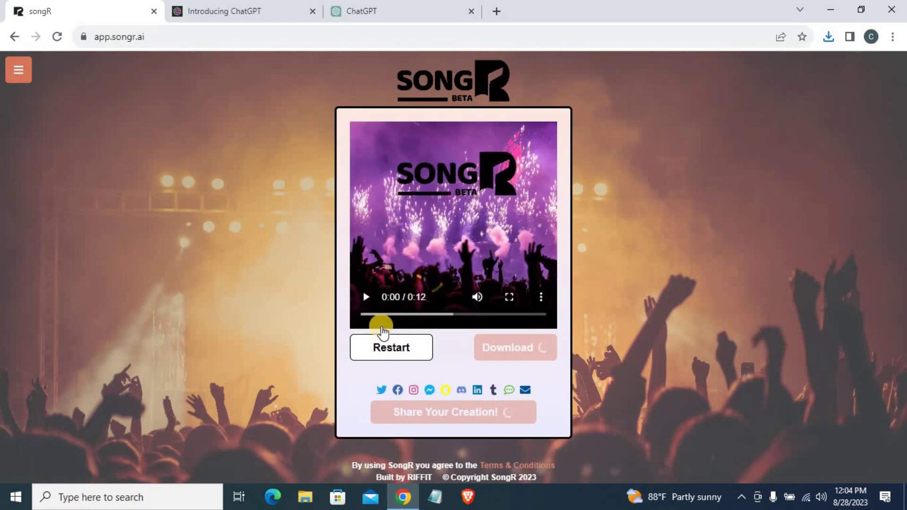
pyautogui.click(366, 297)
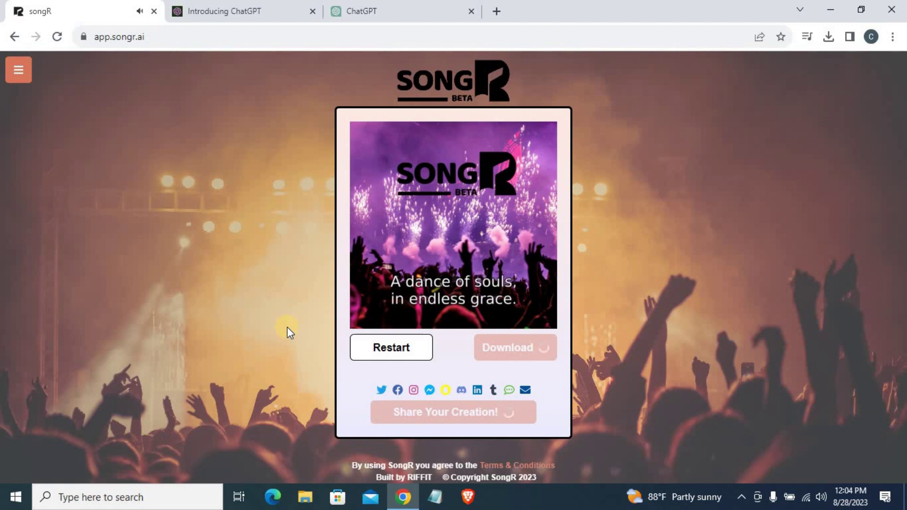
pyautogui.click(364, 300)
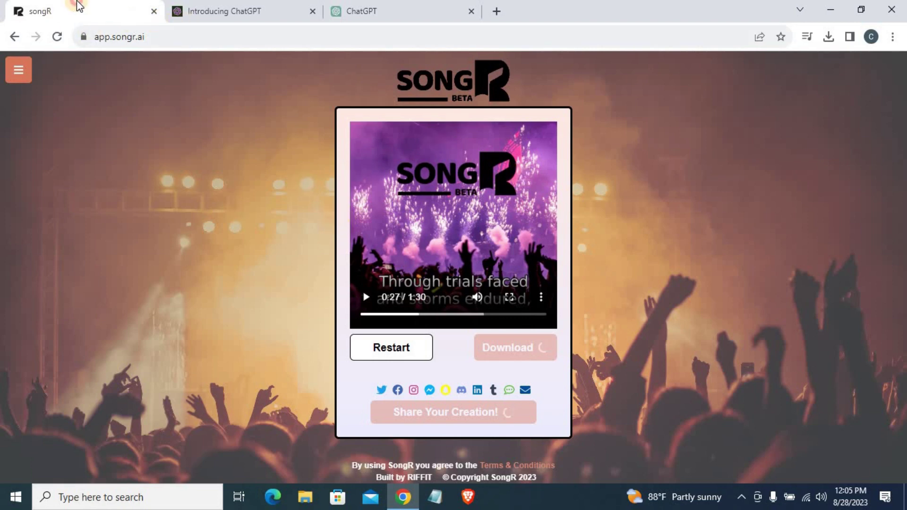
# Close the SongR and Introducing ChatGPT pages, open a blank one and shrink the browser window to uncover the desktop
pyautogui.click(155, 11)
pyautogui.click(155, 11)
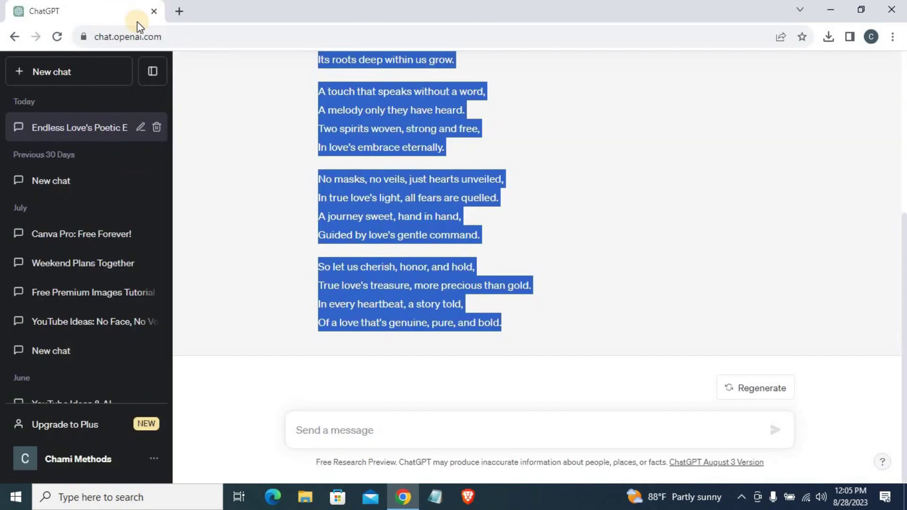
pyautogui.click(186, 13)
pyautogui.doubleClick(421, 4)
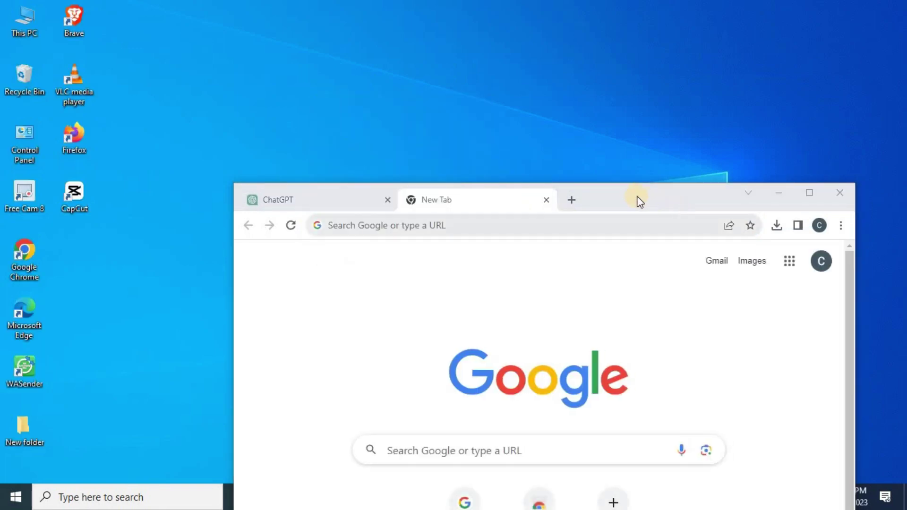
pyautogui.moveTo(647, 201); pyautogui.dragTo(662, 208)
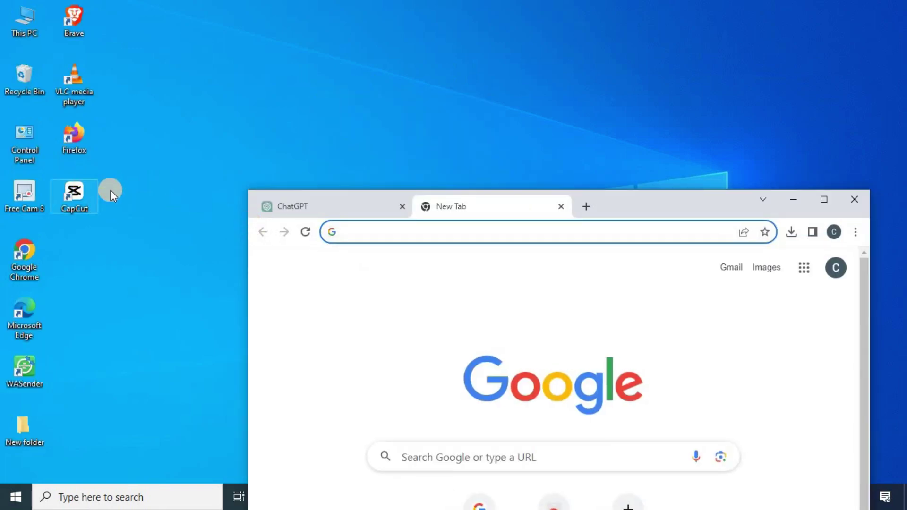
# Launch CapCut, dismiss its version update notice and create a new project
pyautogui.doubleClick(76, 193)
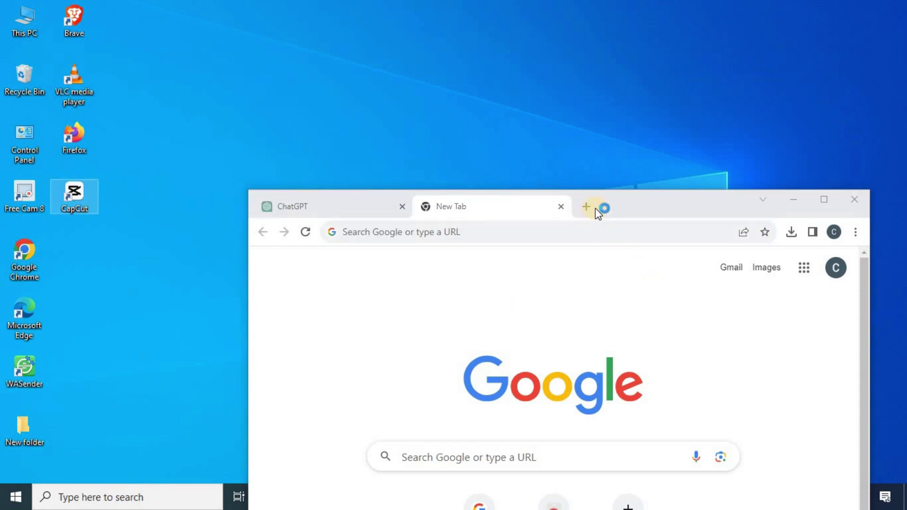
pyautogui.moveTo(630, 205); pyautogui.dragTo(720, 264)
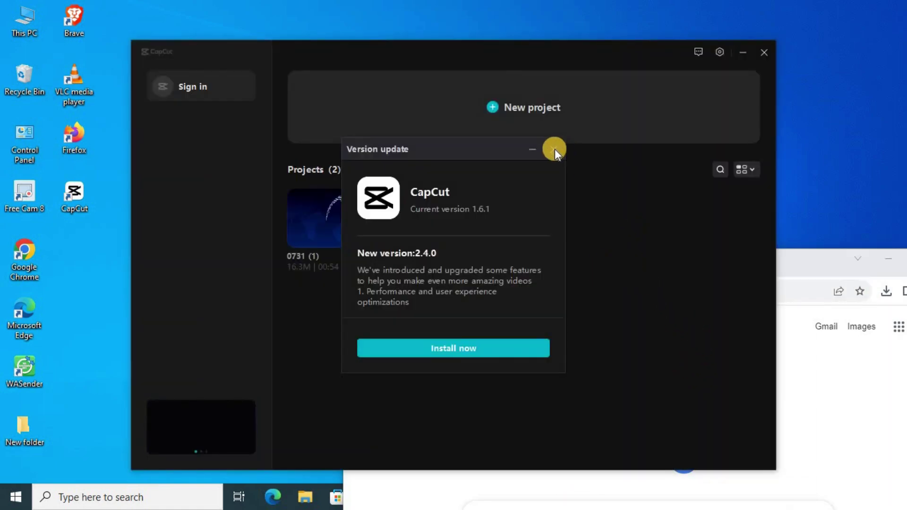
pyautogui.click(534, 82)
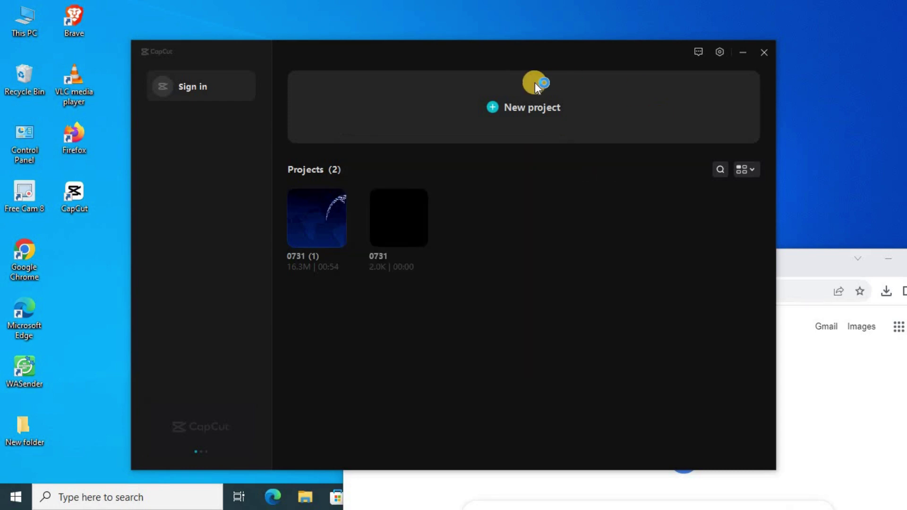
pyautogui.click(512, 109)
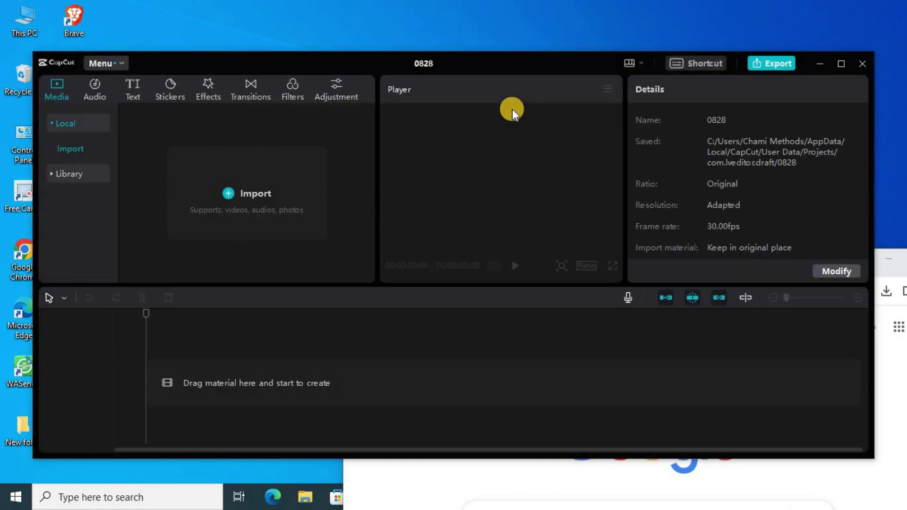
pyautogui.moveTo(536, 67); pyautogui.dragTo(518, 47)
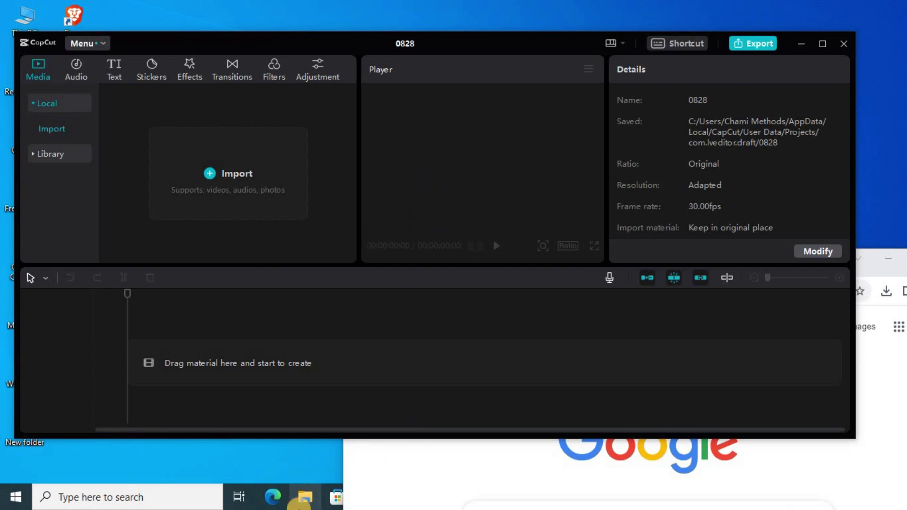
# Import the SongR audio file from the Downloads folder into the CapCut project's media
pyautogui.click(300, 505)
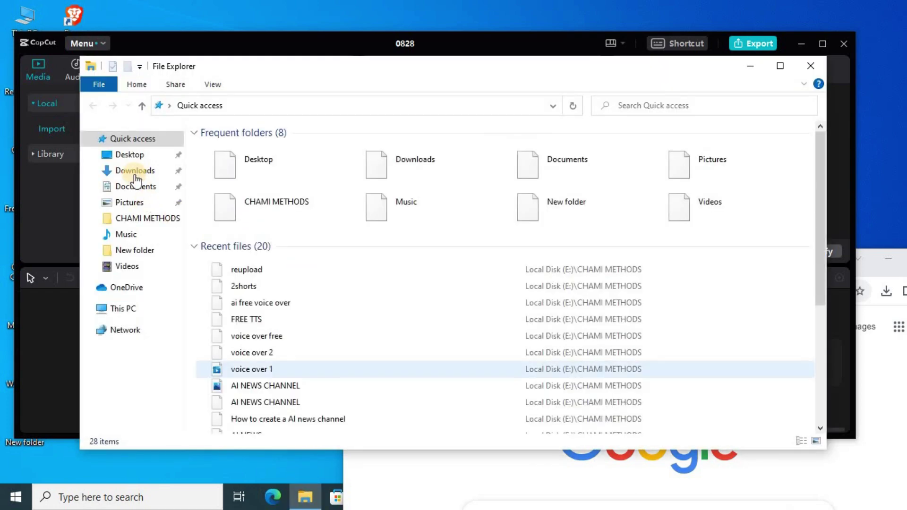
pyautogui.click(135, 172)
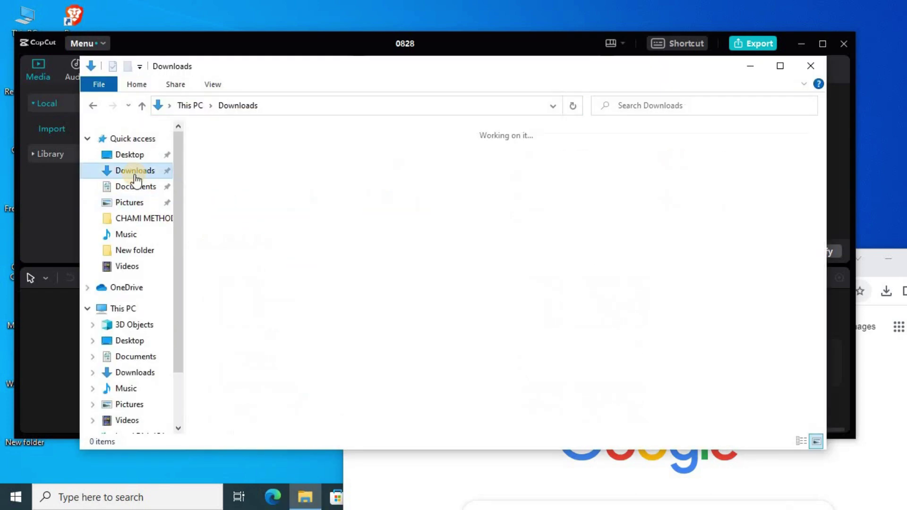
pyautogui.moveTo(261, 65); pyautogui.dragTo(740, 135)
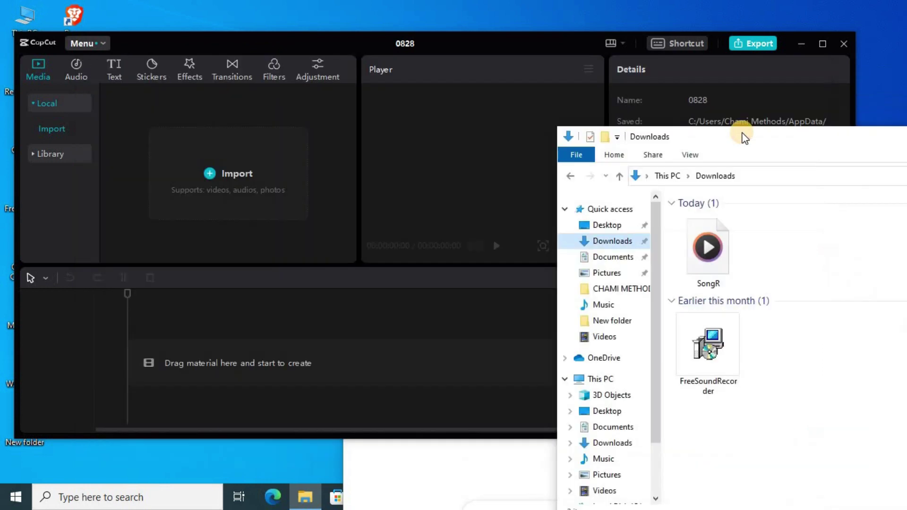
pyautogui.click(710, 255)
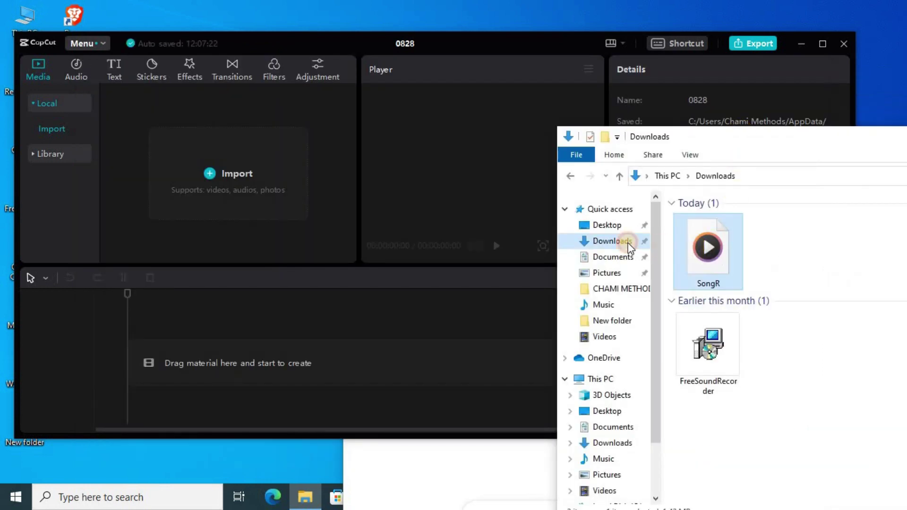
pyautogui.moveTo(373, 219); pyautogui.dragTo(244, 178)
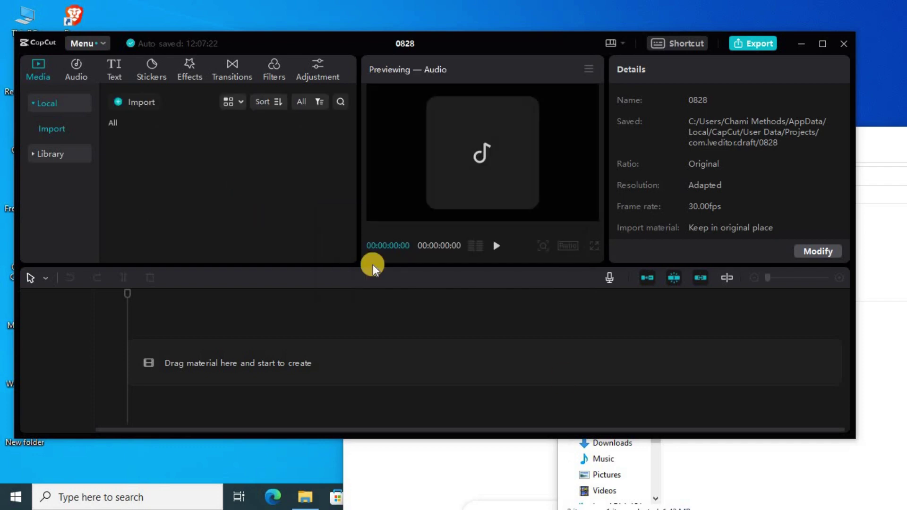
pyautogui.click(786, 480)
pyautogui.rightClick(858, 140)
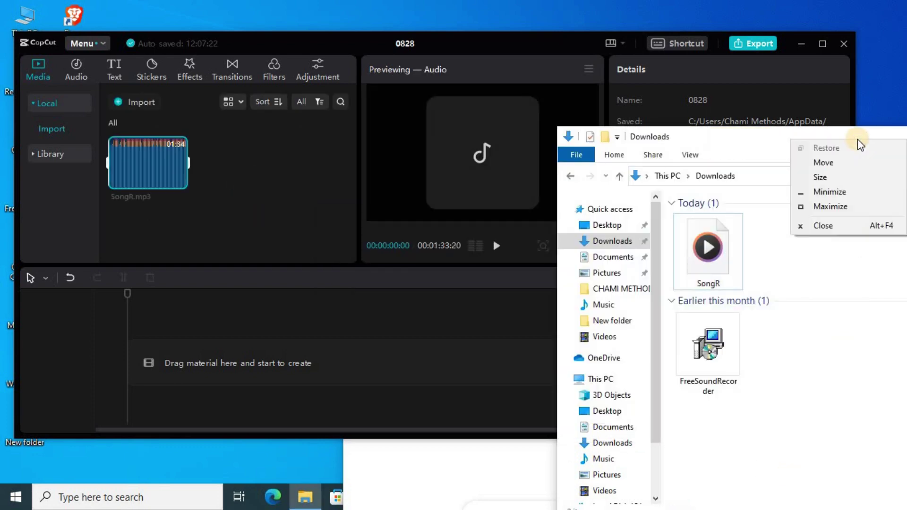
# Close the Downloads folder window, stop the song preview in CapCut and bring the Chrome window over the editor
pyautogui.click(832, 227)
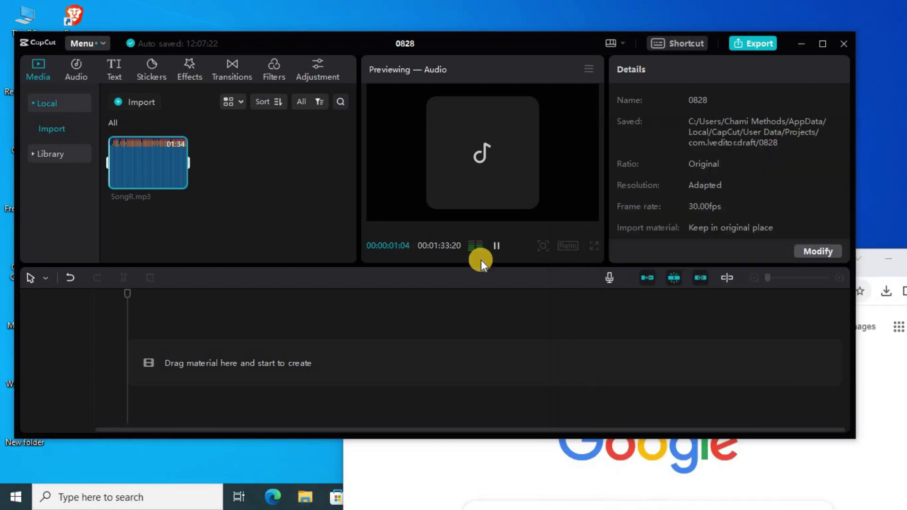
pyautogui.click(497, 246)
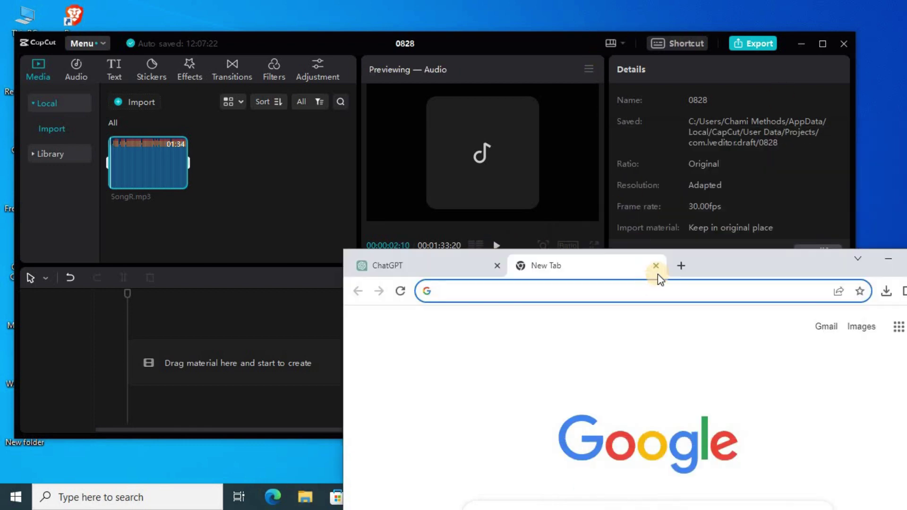
pyautogui.moveTo(716, 256); pyautogui.dragTo(592, 65)
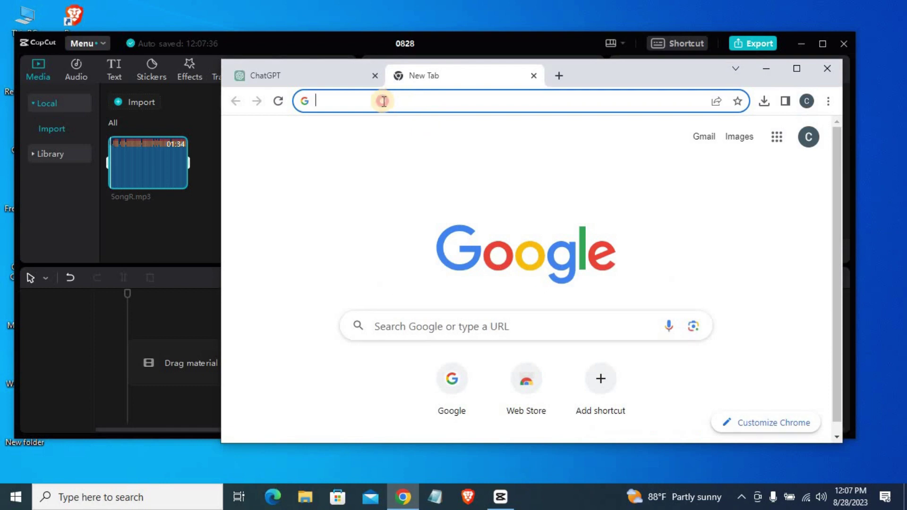
# Search the web for "pixcel", open the Pexels stock site from the results and maximize the browser window
pyautogui.click(383, 101)
pyautogui.write('pixcel')
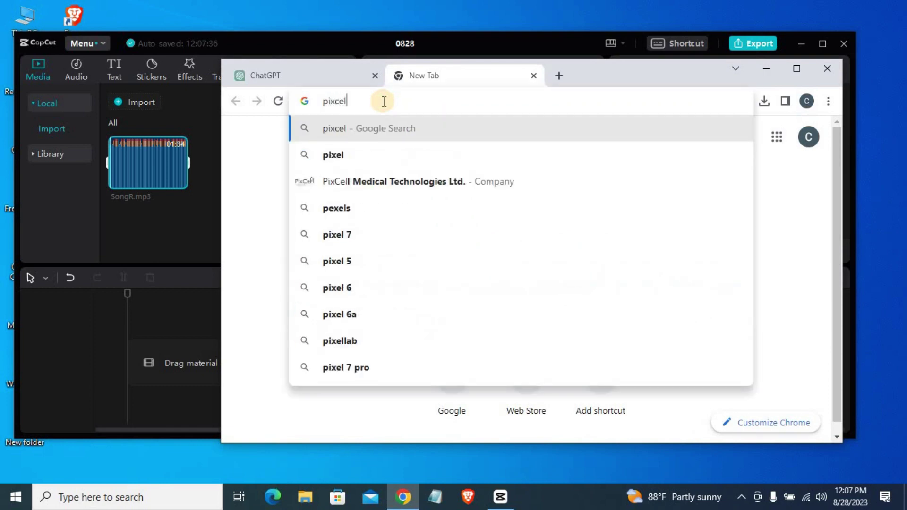
pyautogui.press('Return')
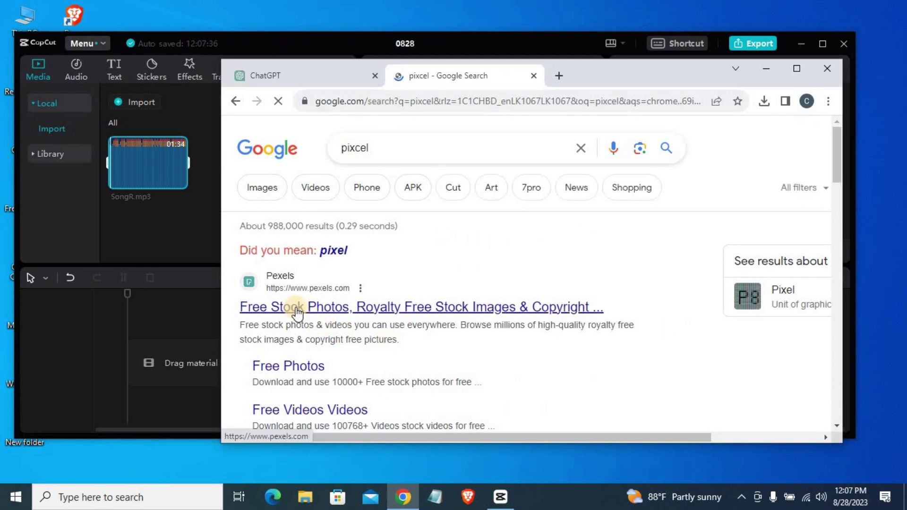
pyautogui.click(480, 279)
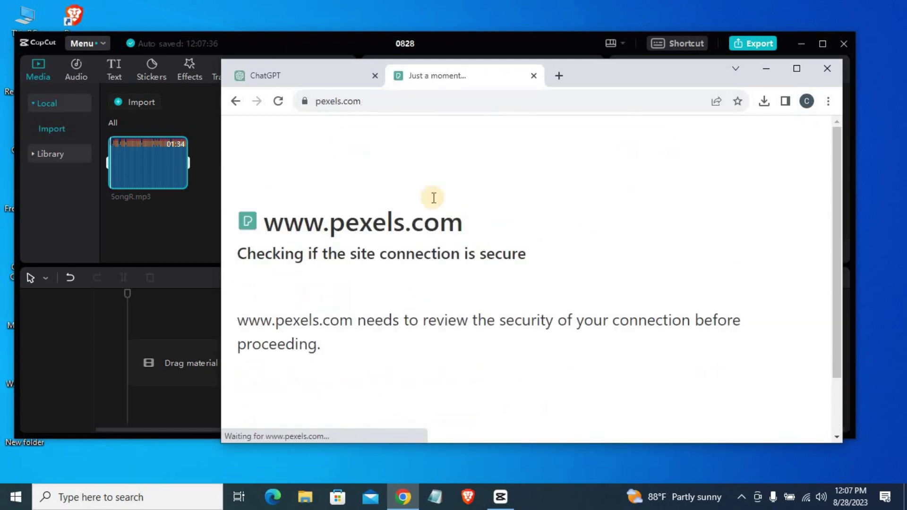
pyautogui.moveTo(627, 86); pyautogui.dragTo(534, 38)
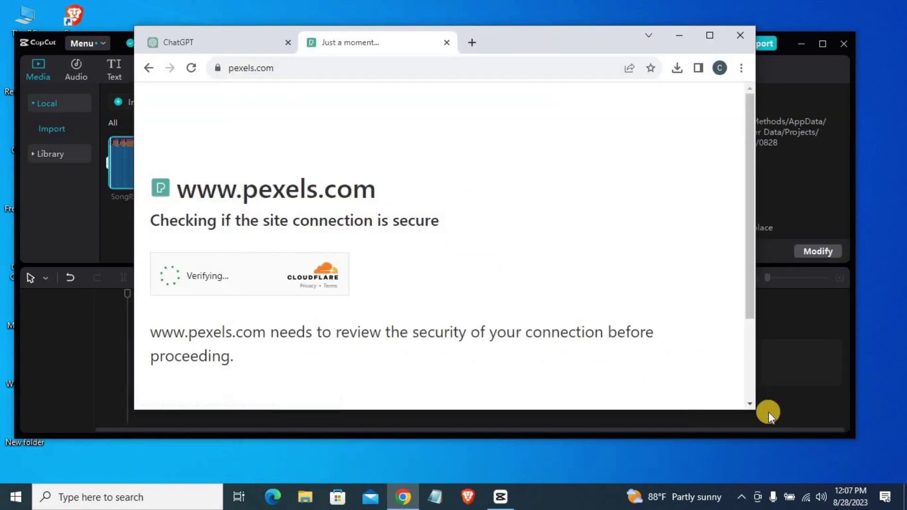
pyautogui.click(708, 36)
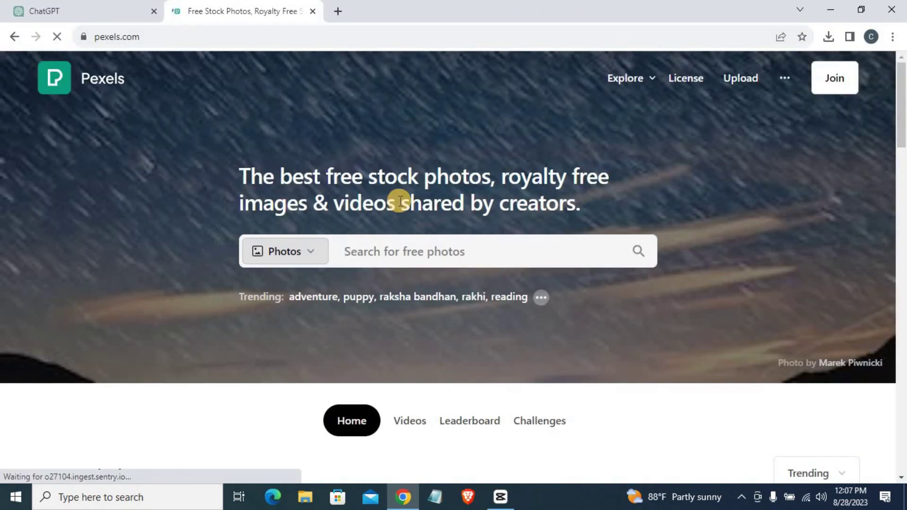
pyautogui.click(311, 250)
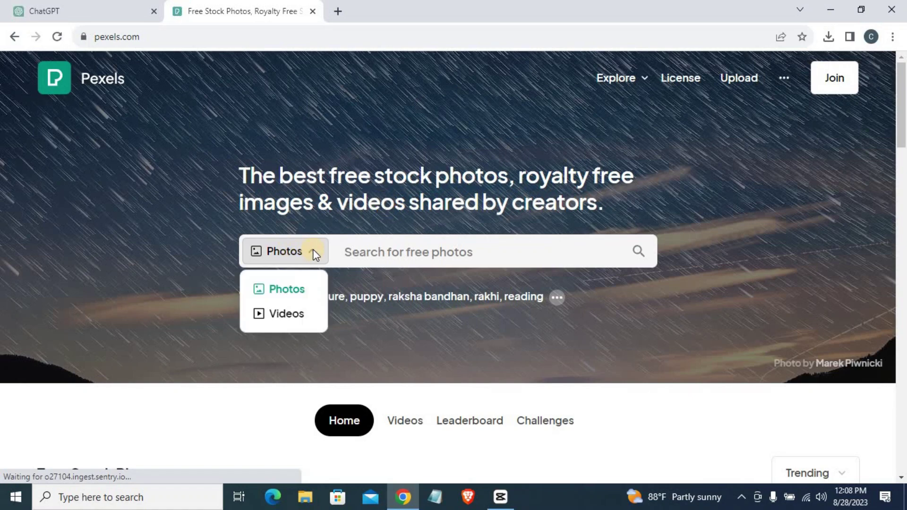
pyautogui.click(349, 102)
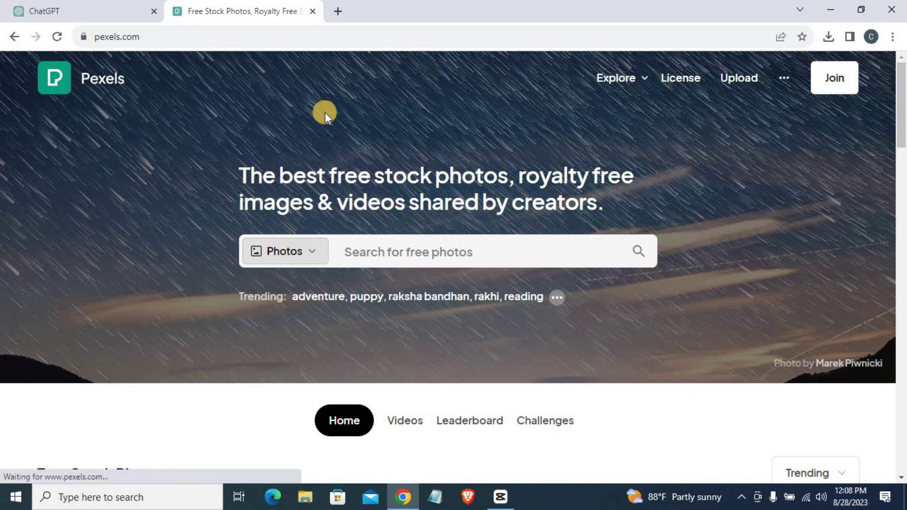
pyautogui.click(859, 86)
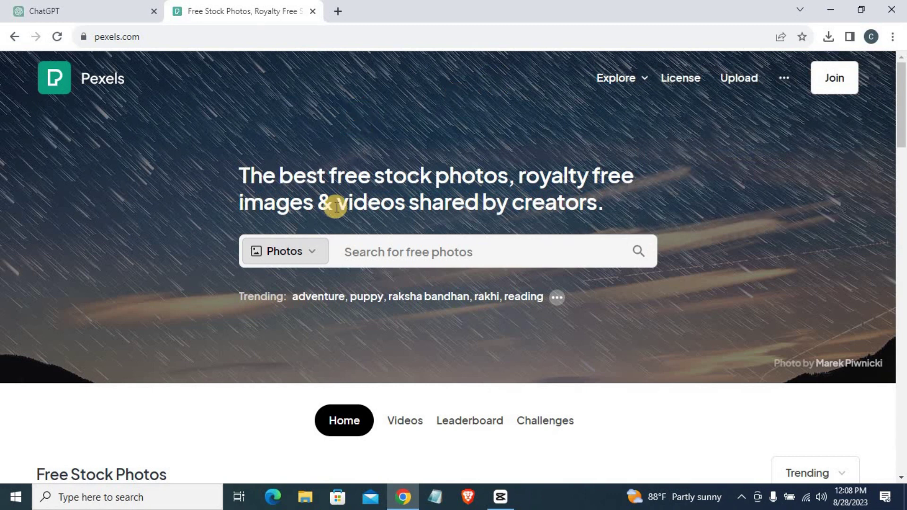
# Set the Pexels search to videos and search for "True love"
pyautogui.click(308, 246)
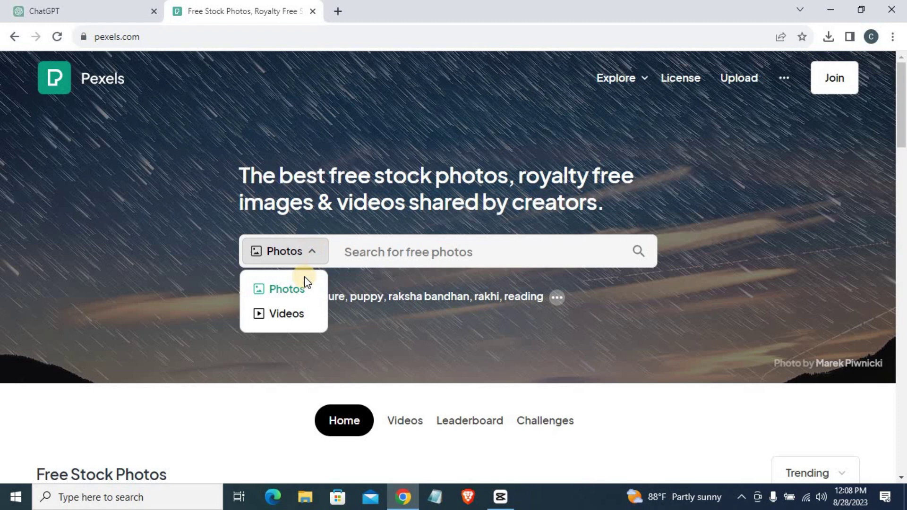
pyautogui.click(285, 314)
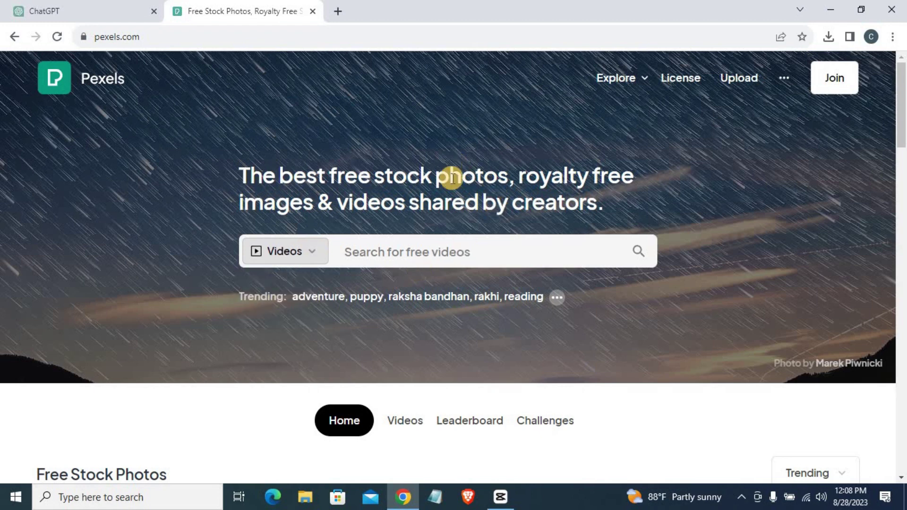
pyautogui.click(388, 250)
pyautogui.write('r')
pyautogui.press('BackSpace')
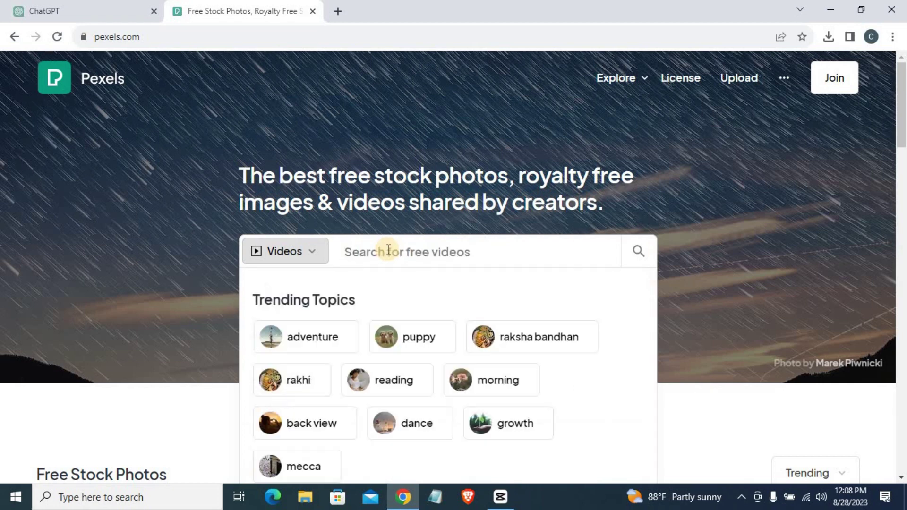
pyautogui.write('True lo')
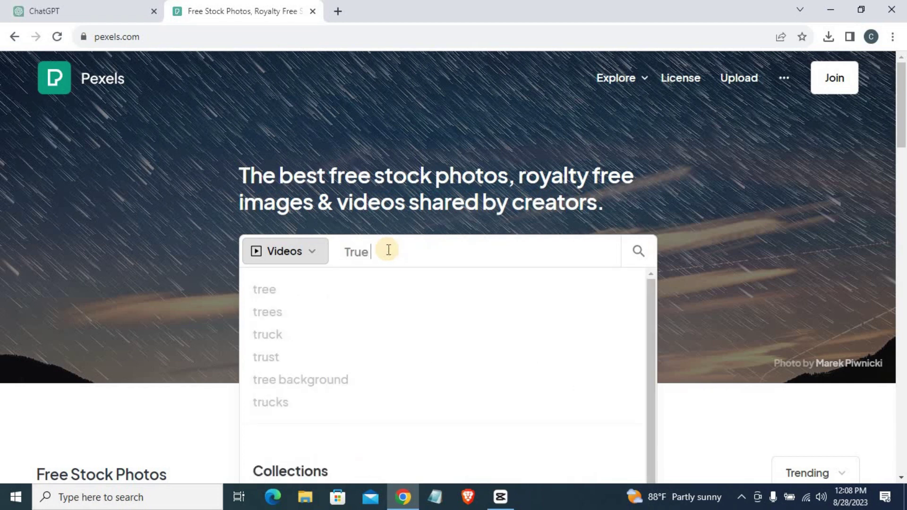
pyautogui.write('ve')
pyautogui.press('Return')
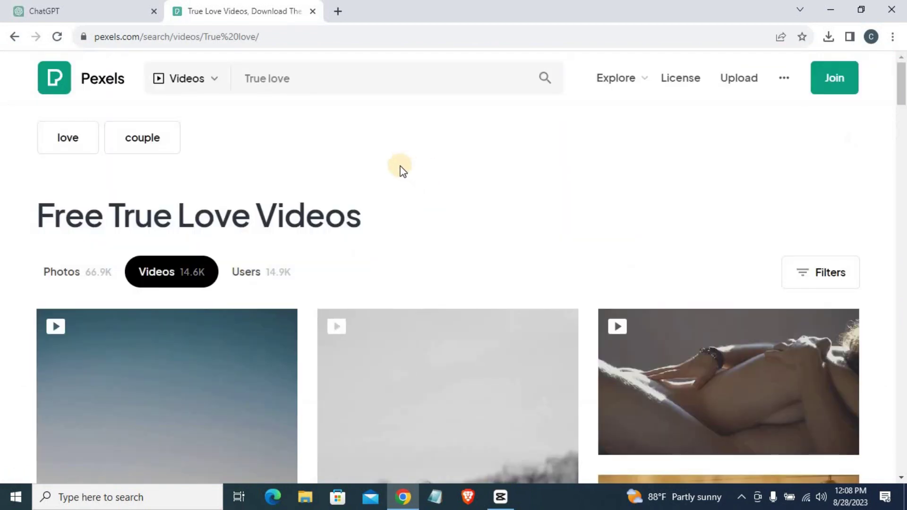
# Open the video of the romantic couple by the seashore at sunset from the results in a new tab and switch to it
pyautogui.scroll(-3, 402, 171)
pyautogui.scroll(-2, 366, 165)
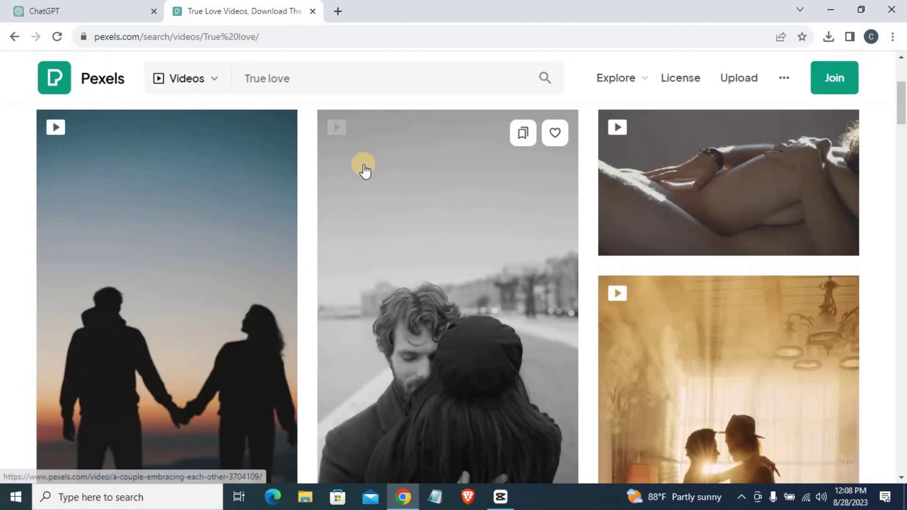
pyautogui.scroll(-3, 369, 155)
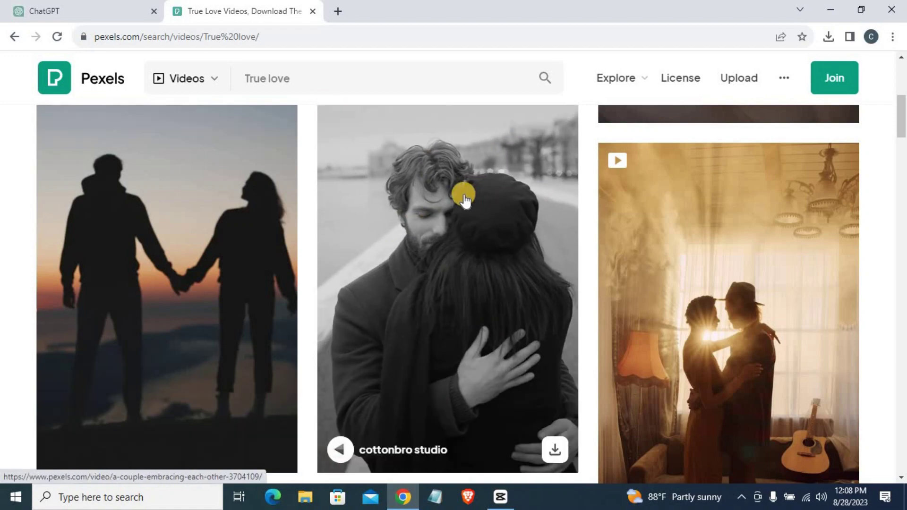
pyautogui.scroll(-1, 472, 236)
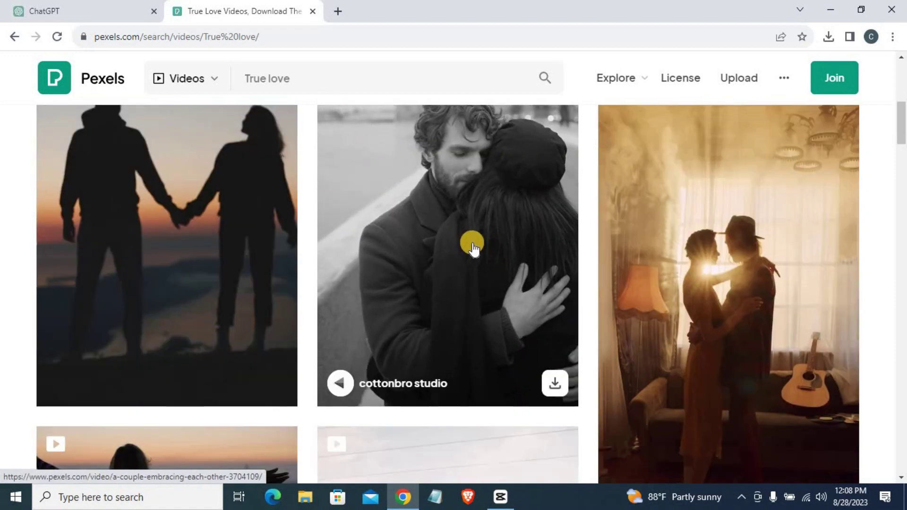
pyautogui.scroll(-4, 475, 248)
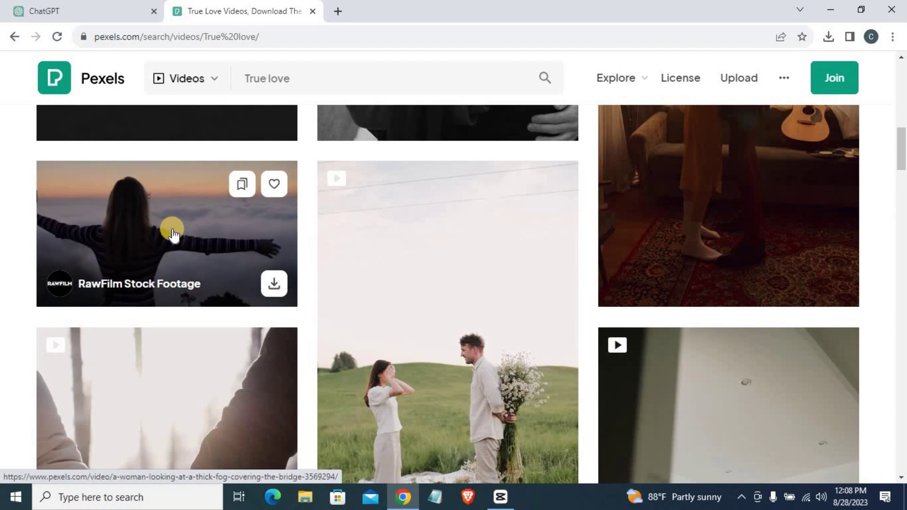
pyautogui.scroll(-12, 237, 246)
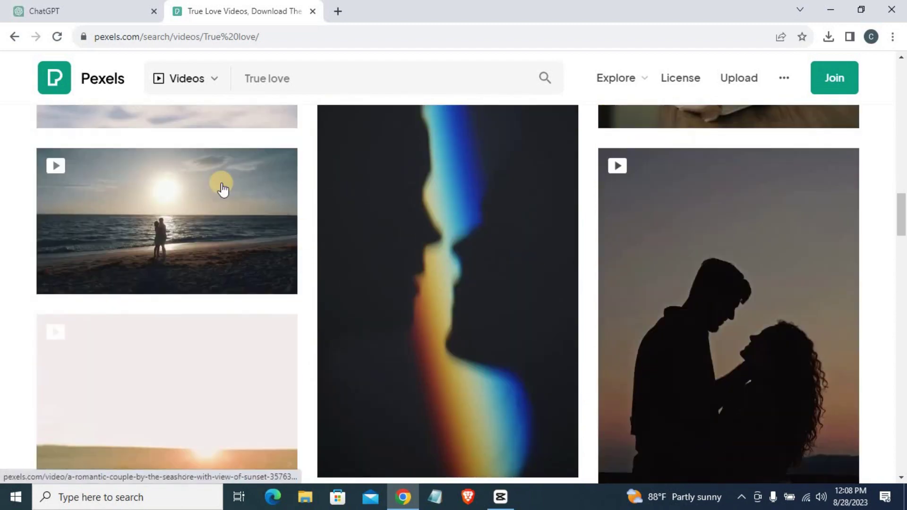
pyautogui.rightClick(182, 219)
pyautogui.click(194, 225)
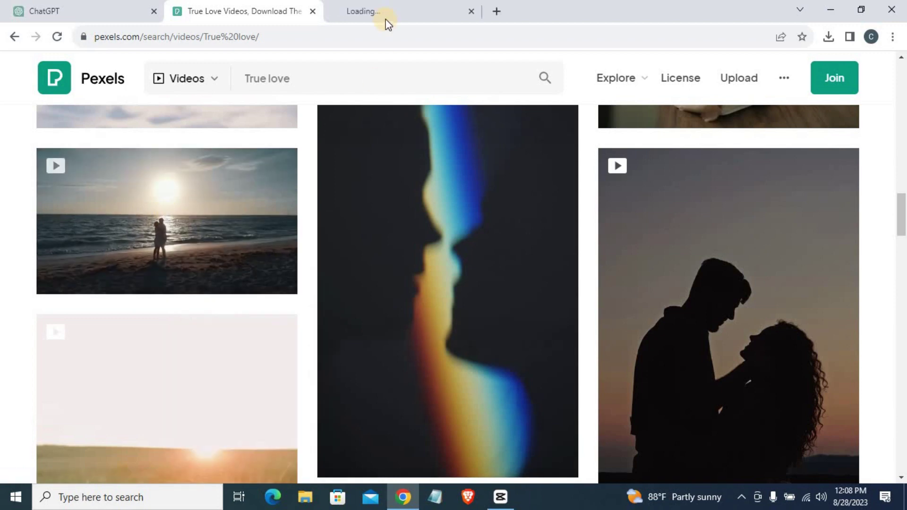
pyautogui.click(386, 20)
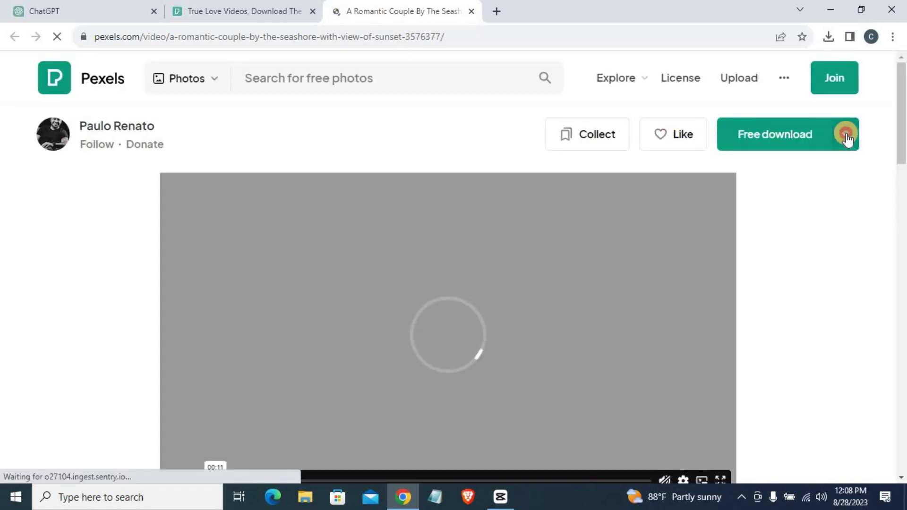
# Download the seashore couple video in HD 1280×720 and close its page
pyautogui.click(845, 138)
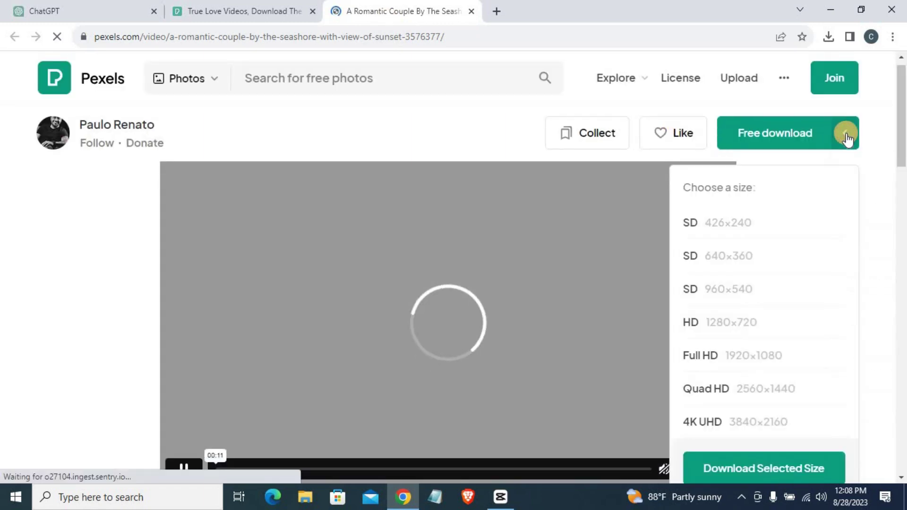
pyautogui.click(734, 317)
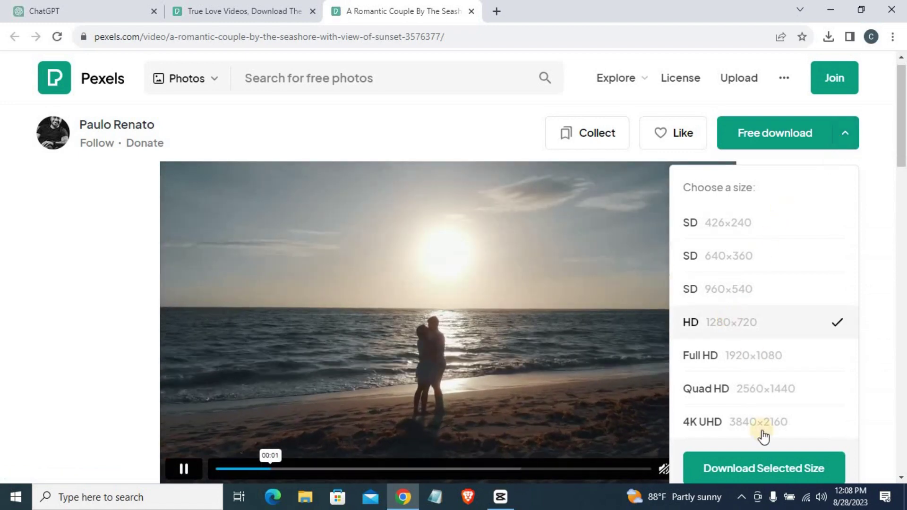
pyautogui.click(755, 469)
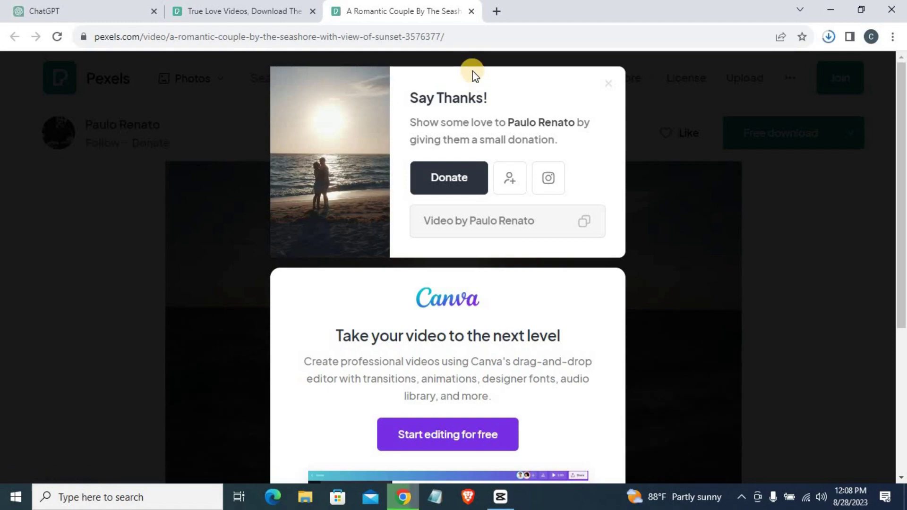
pyautogui.click(471, 10)
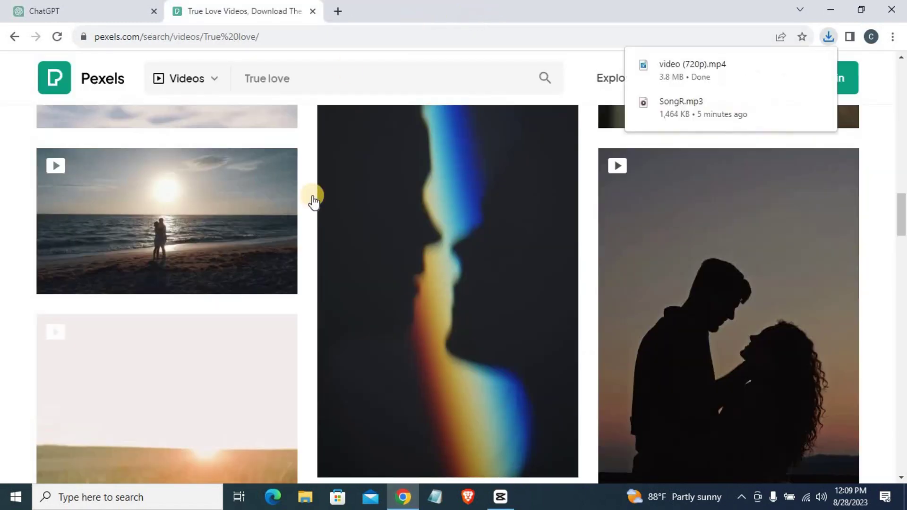
# Find the video of a couple enjoying the sunset view, open it in a new tab and switch to it
pyautogui.scroll(-10, 422, 278)
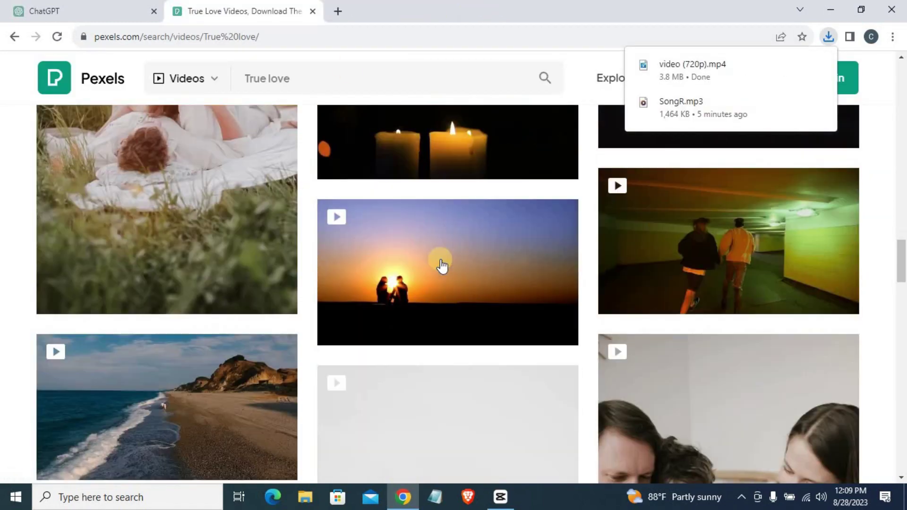
pyautogui.rightClick(440, 259)
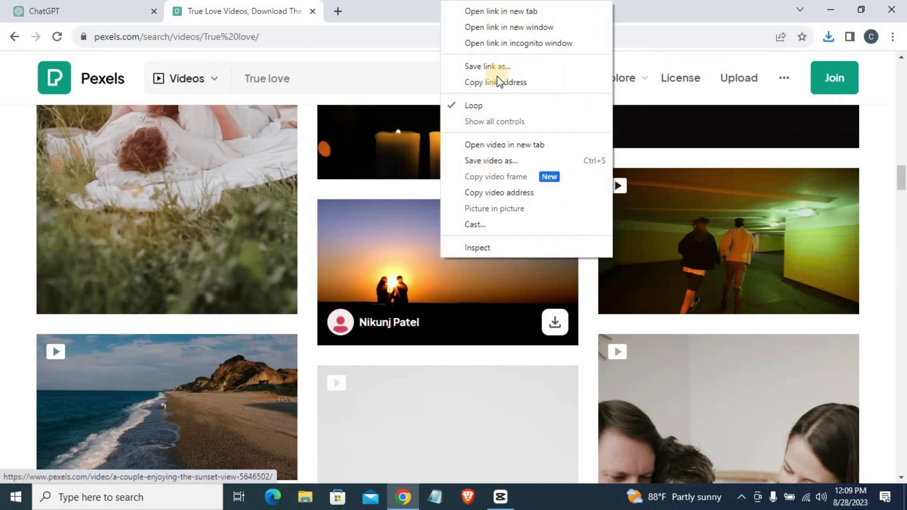
pyautogui.click(490, 12)
pyautogui.click(393, 7)
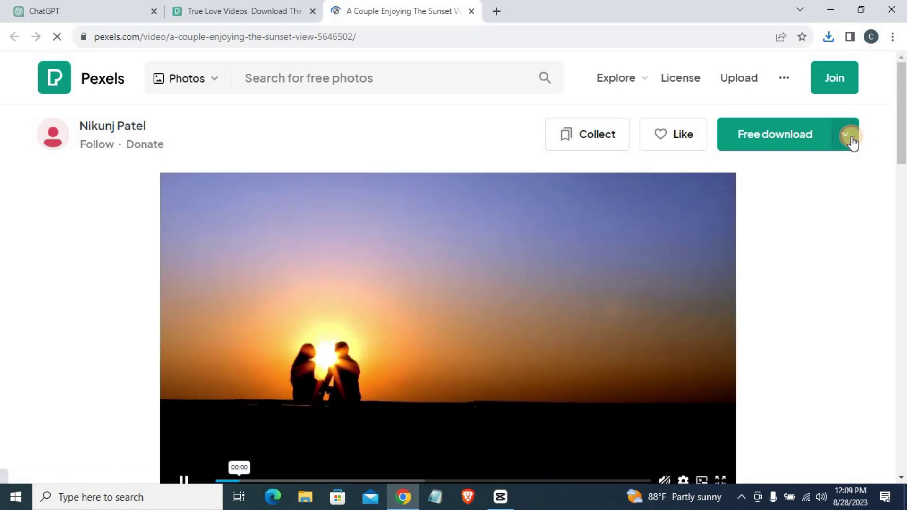
# Download the couple enjoying the sunset view video in HD 1280×720 and close its page
pyautogui.click(849, 137)
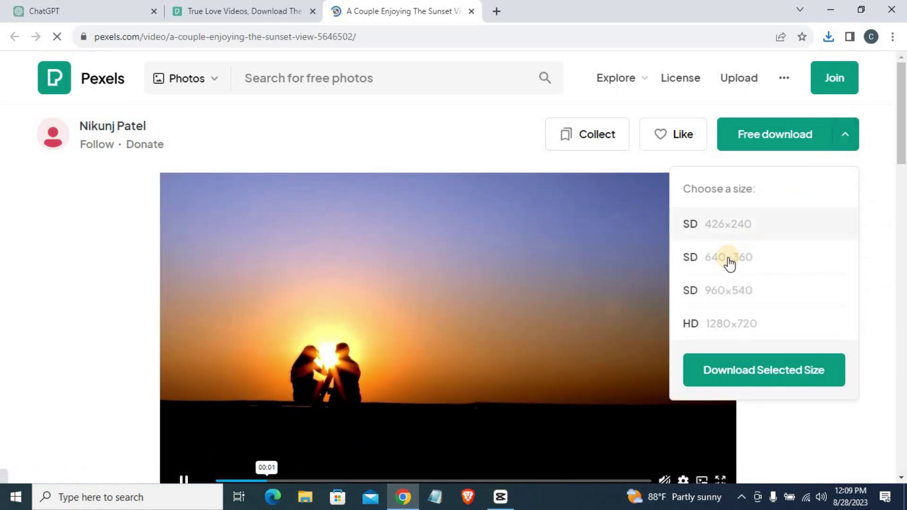
pyautogui.click(713, 326)
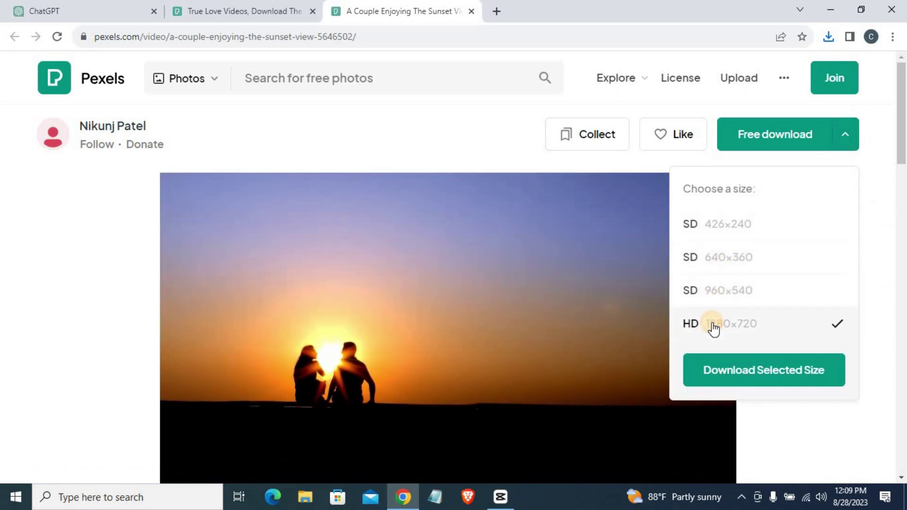
pyautogui.click(779, 368)
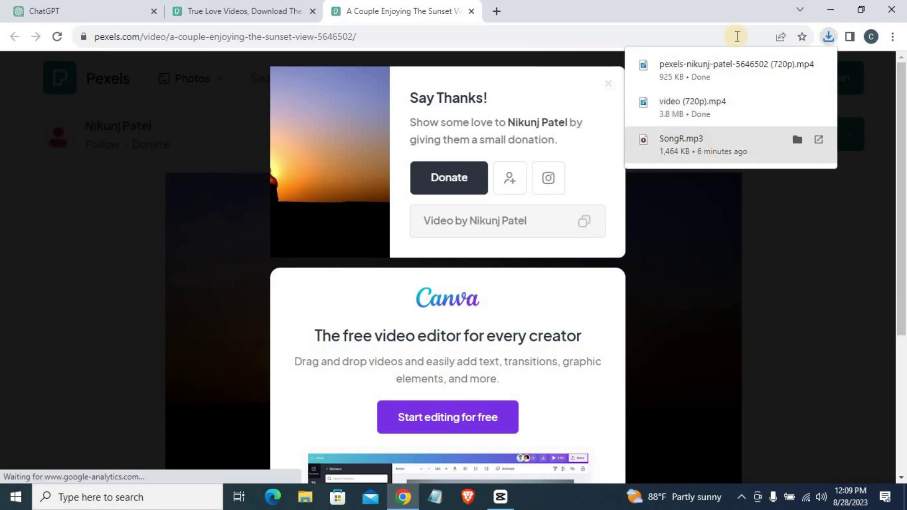
pyautogui.click(470, 12)
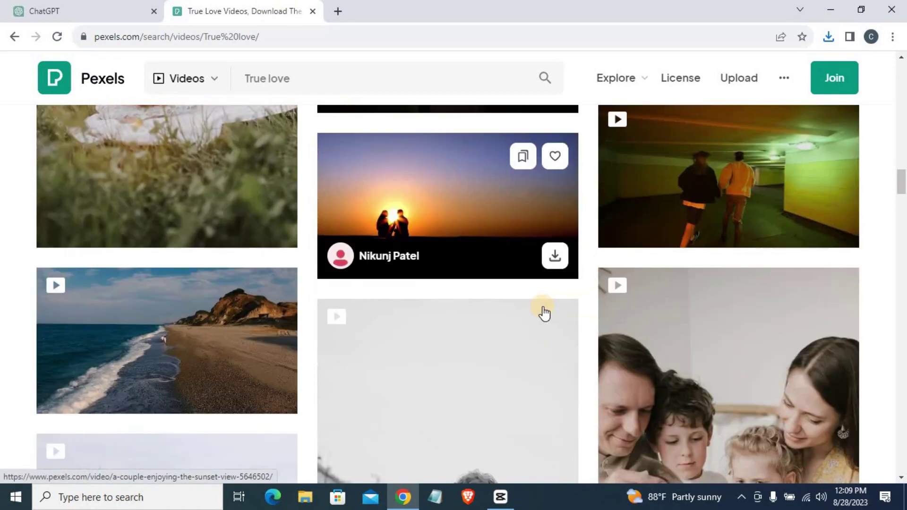
# Open the drone footage of a couple walking on the beach from the results in a new tab and switch to it
pyautogui.scroll(-1, 544, 313)
pyautogui.rightClick(192, 229)
pyautogui.click(209, 235)
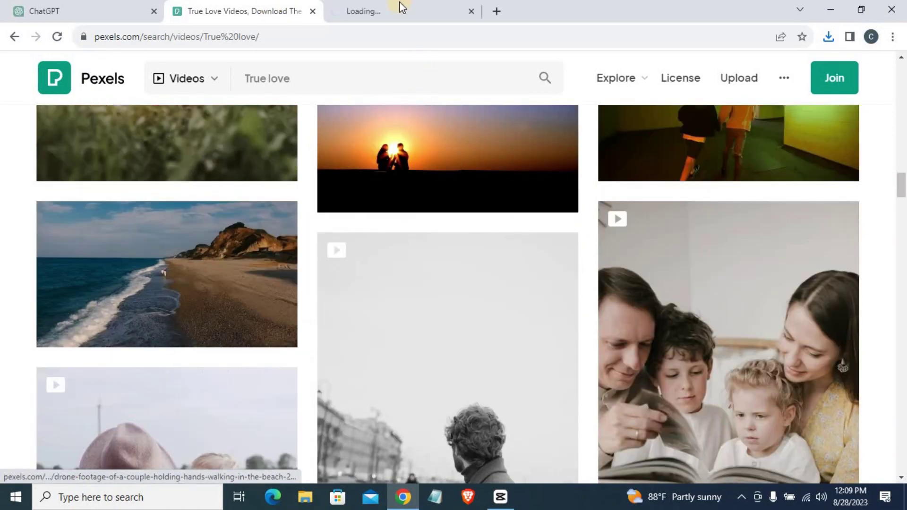
pyautogui.click(399, 2)
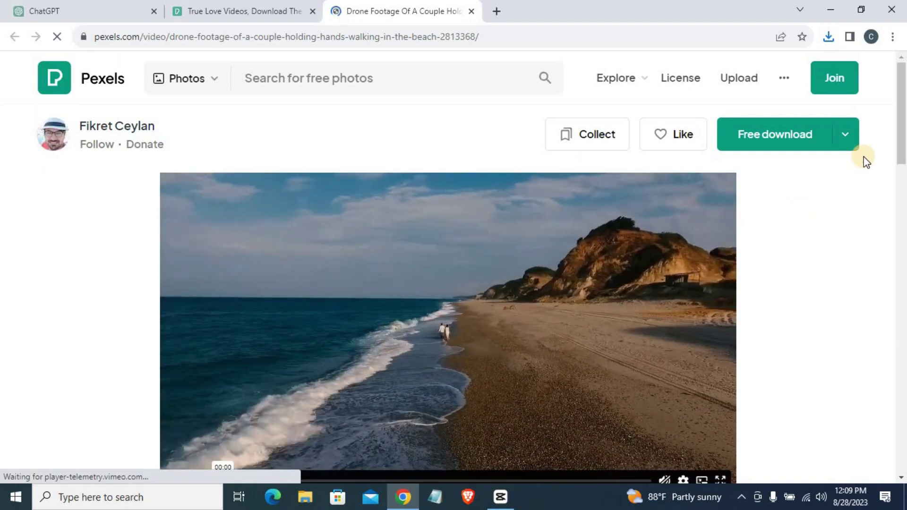
# Download the drone beach footage in HD 1280×720 and close its page
pyautogui.click(845, 135)
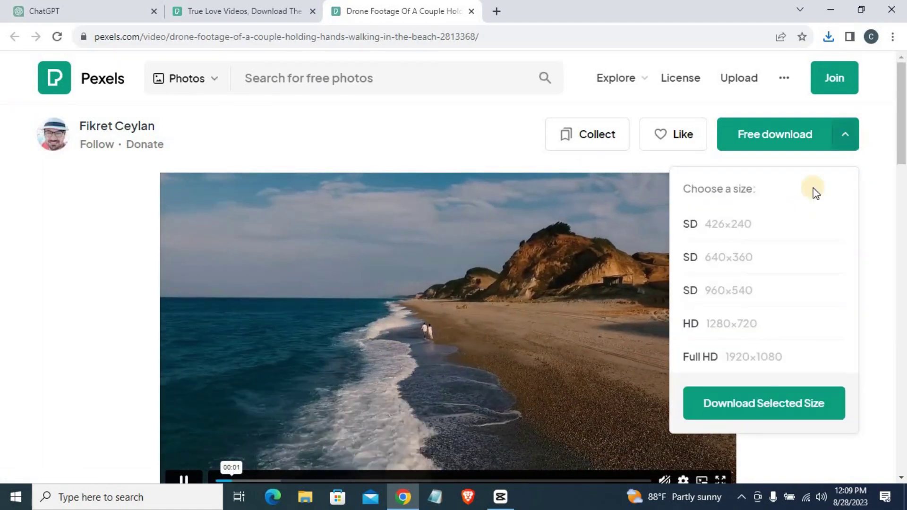
pyautogui.click(741, 330)
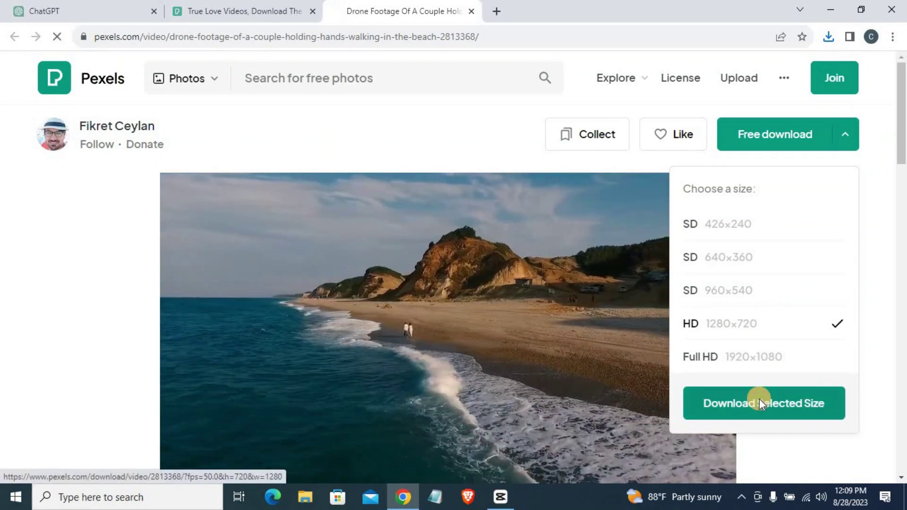
pyautogui.click(758, 399)
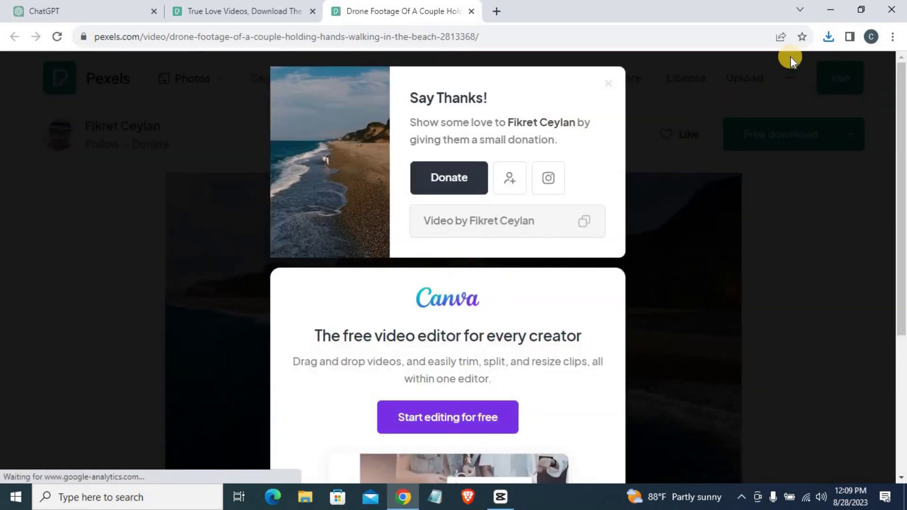
pyautogui.click(472, 11)
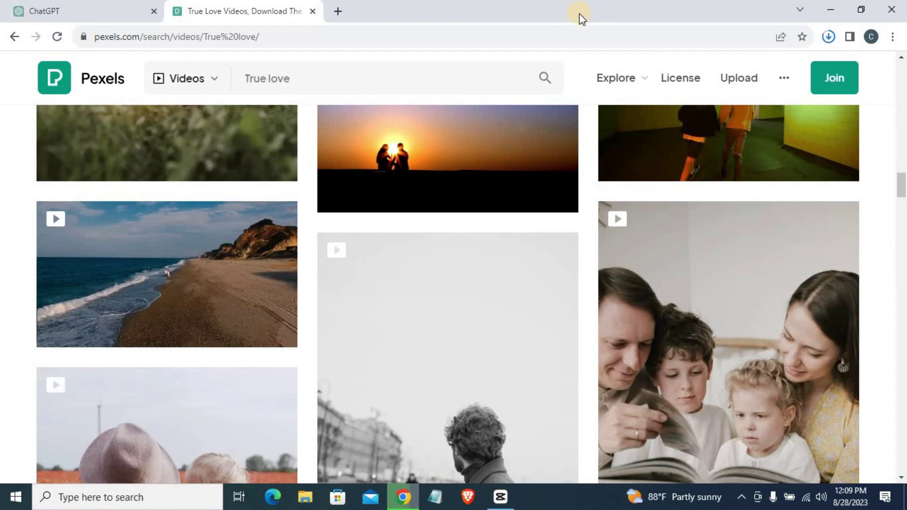
# Check the browser's recent downloads, minimize the browser and open the Downloads folder in File Explorer, keeping CapCut's media area uncovered
pyautogui.click(827, 36)
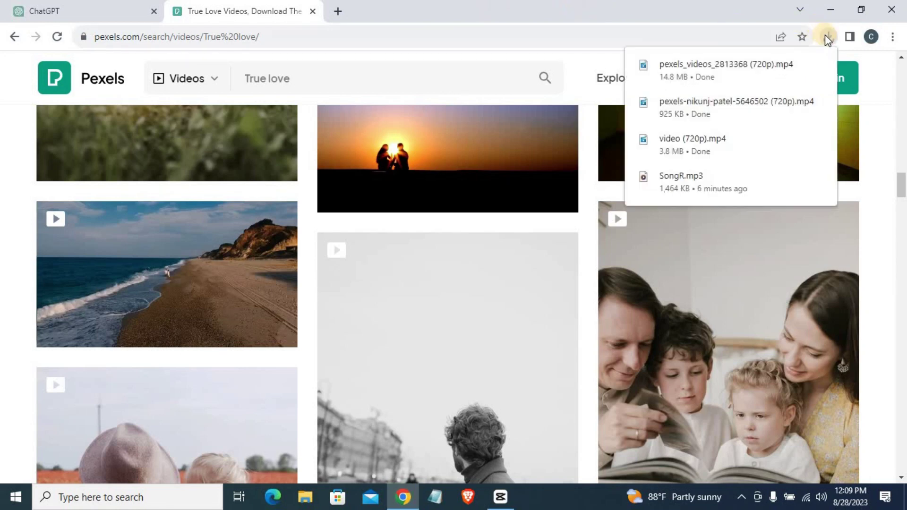
pyautogui.doubleClick(513, 6)
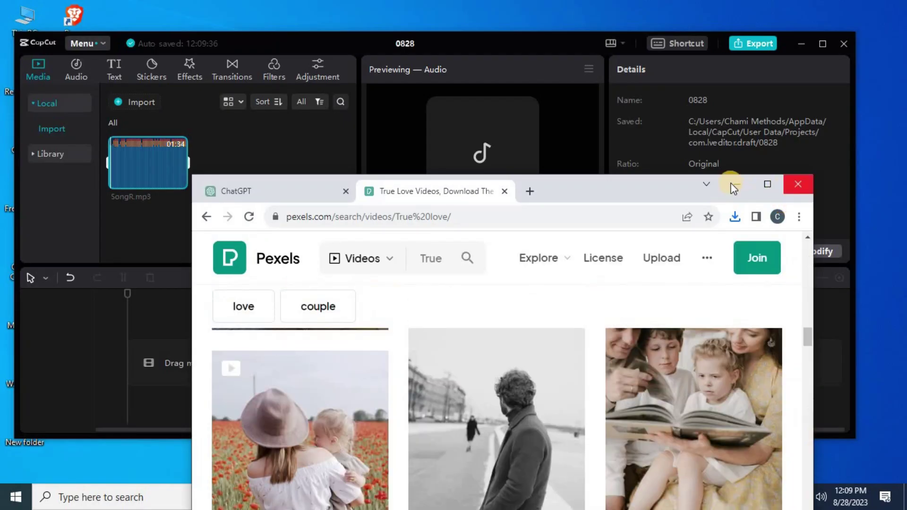
pyautogui.click(735, 183)
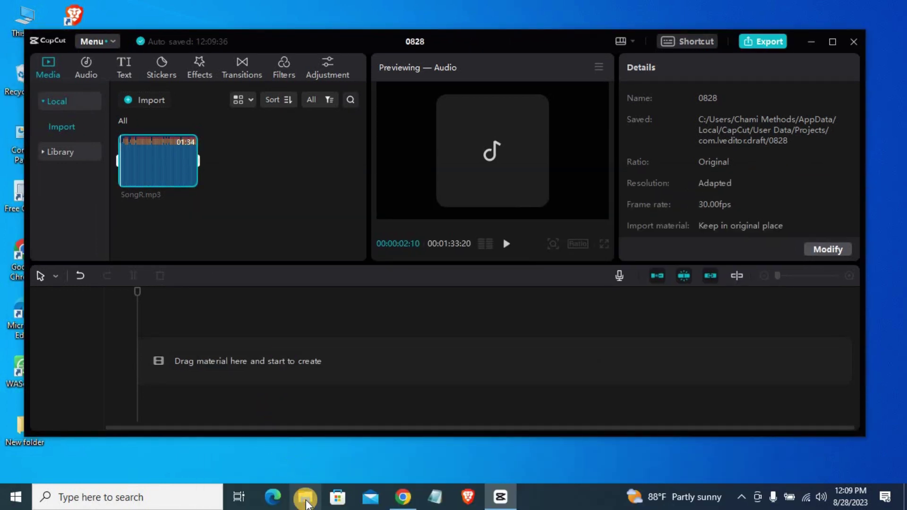
pyautogui.click(305, 503)
pyautogui.click(130, 170)
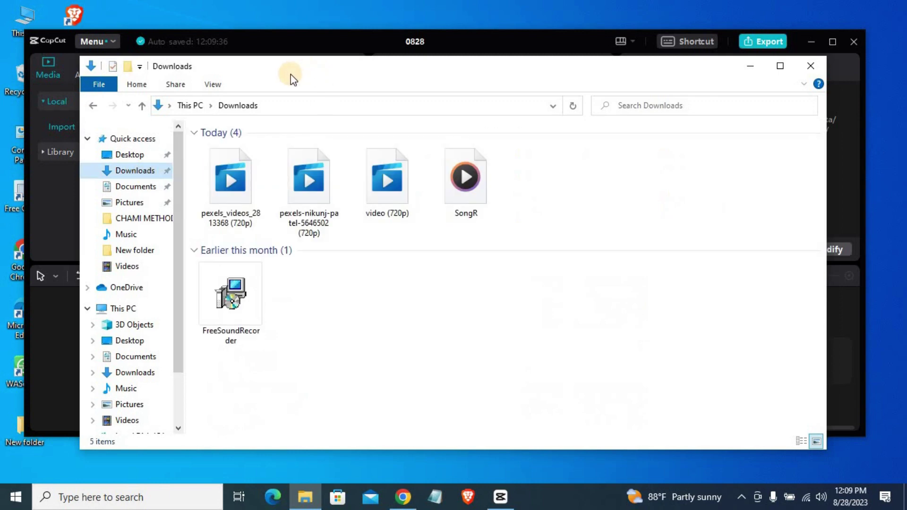
pyautogui.moveTo(291, 75); pyautogui.dragTo(569, 142)
# Import the three downloaded Pexels videos from the Downloads folder into the CapCut project's media
pyautogui.click(503, 257)
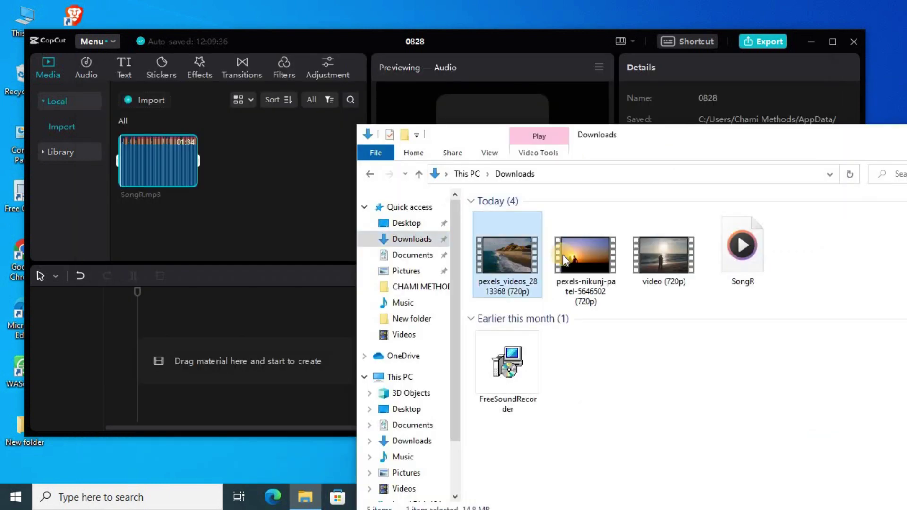
pyautogui.keyDown('ctrl'); pyautogui.click(597, 243); pyautogui.keyUp('ctrl')
pyautogui.keyDown('ctrl'); pyautogui.click(684, 276); pyautogui.keyUp('ctrl')
pyautogui.moveTo(512, 266); pyautogui.dragTo(290, 214)
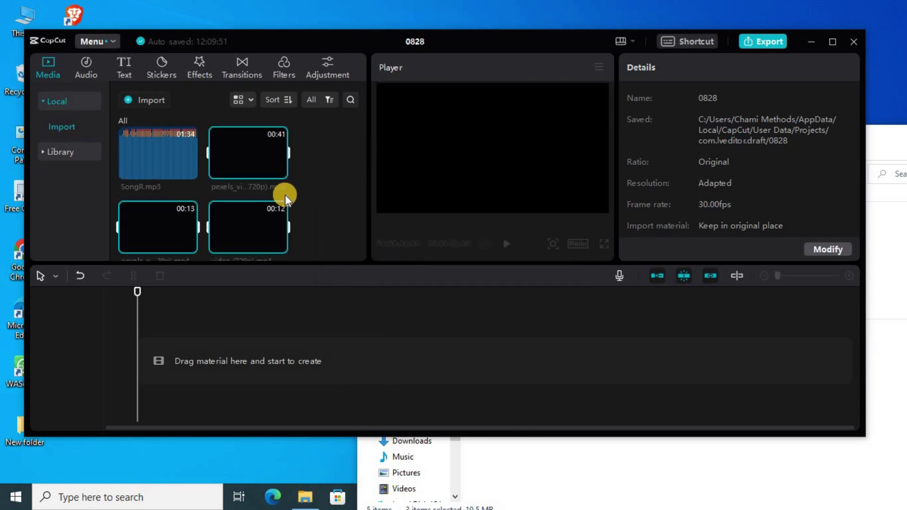
# Maximize CapCut and place SongR.mp3 at the start of the timeline, with the timeline scale enlarged
pyautogui.click(832, 42)
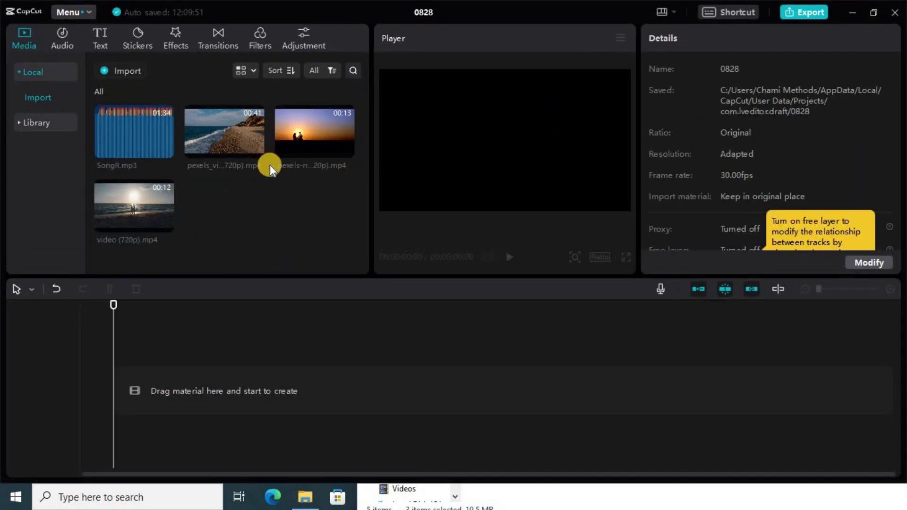
pyautogui.moveTo(154, 178); pyautogui.dragTo(146, 411)
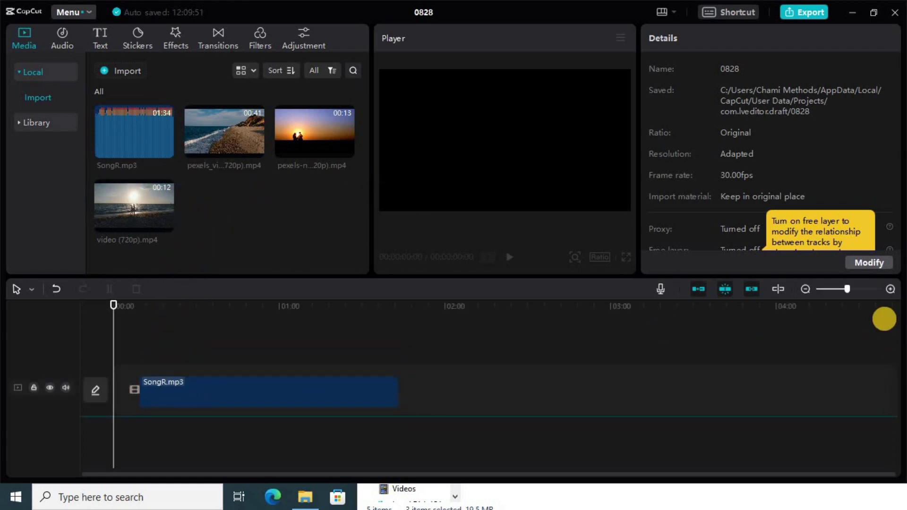
pyautogui.click(890, 289)
pyautogui.click(890, 289)
pyautogui.click(889, 289)
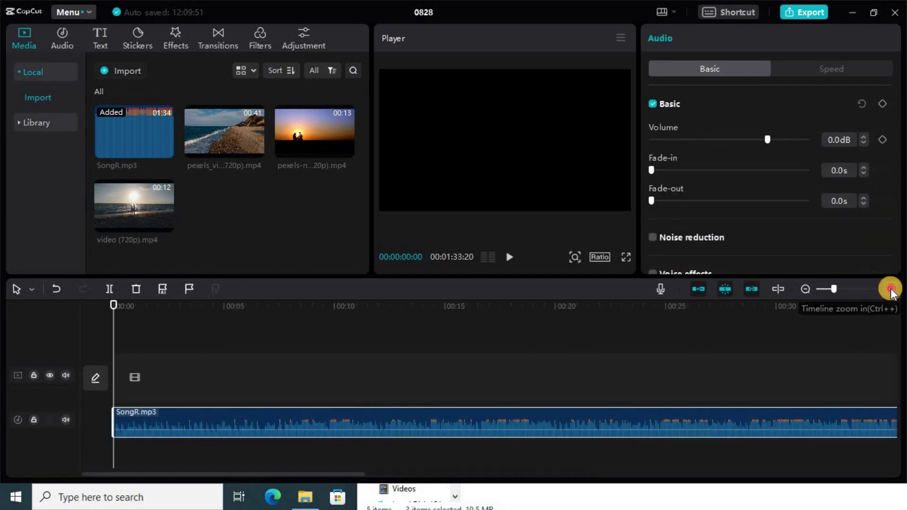
pyautogui.click(890, 289)
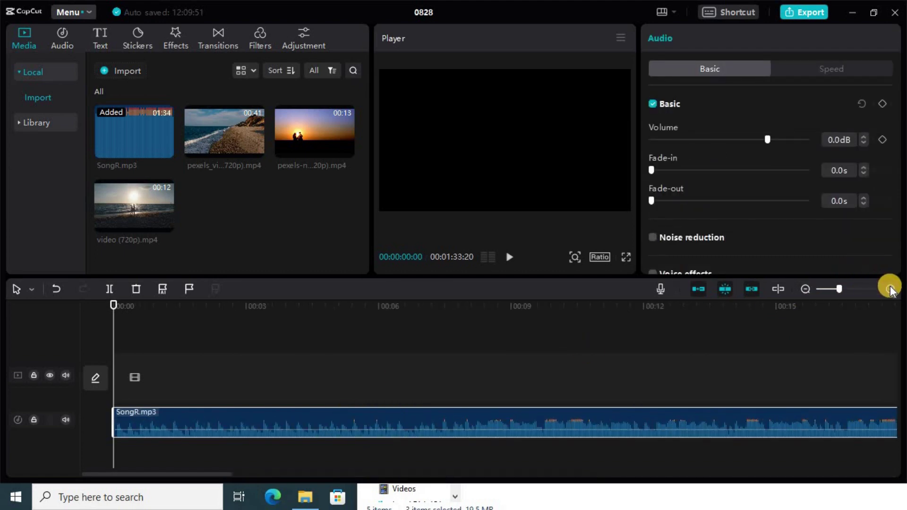
pyautogui.scroll(1, 751, 312)
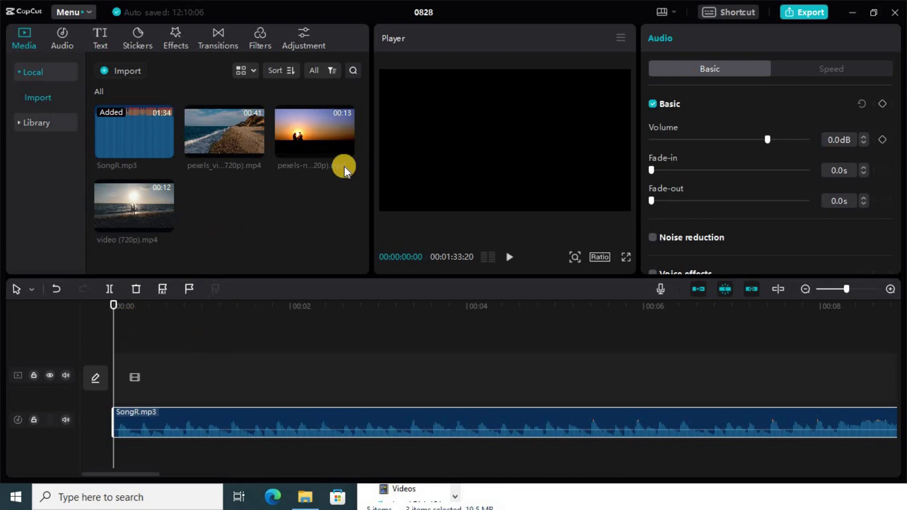
# Add the drone beach video at the start of the main track above the song, then separate and delete its audio
pyautogui.click(157, 348)
pyautogui.moveTo(157, 348); pyautogui.dragTo(101, 376)
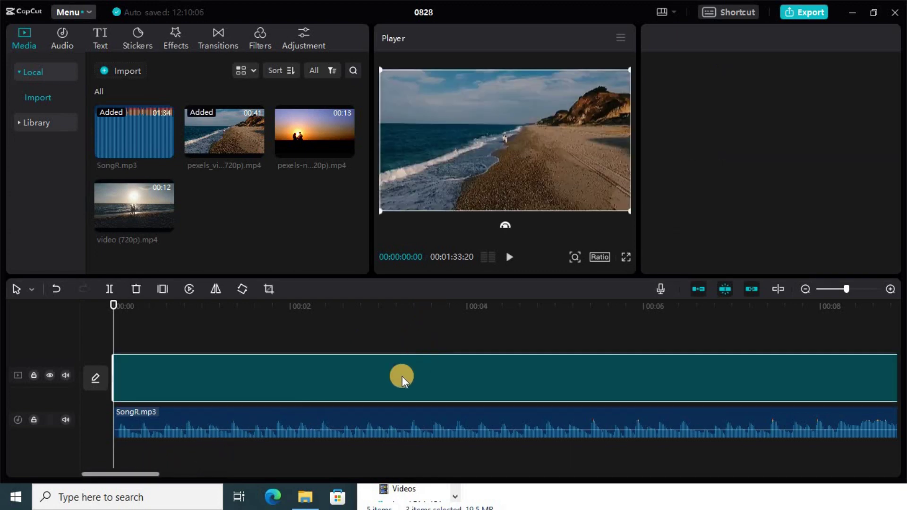
pyautogui.rightClick(271, 380)
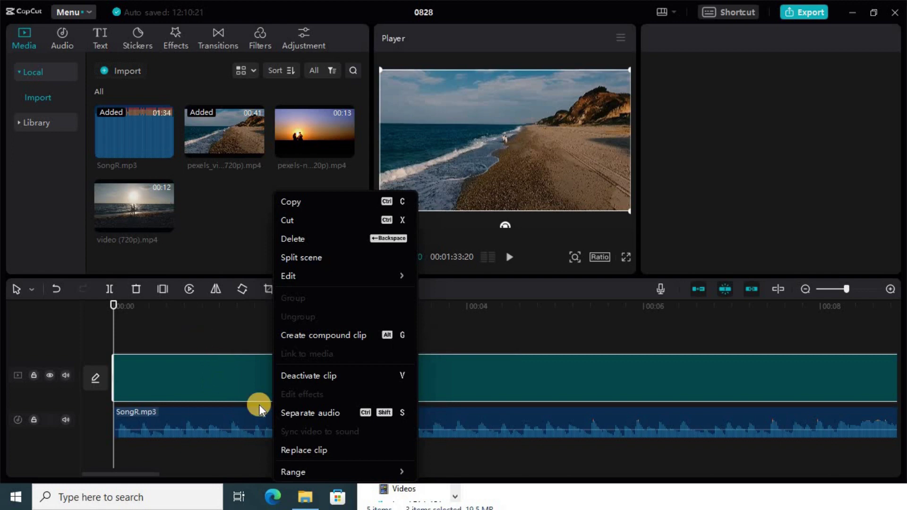
pyautogui.click(310, 410)
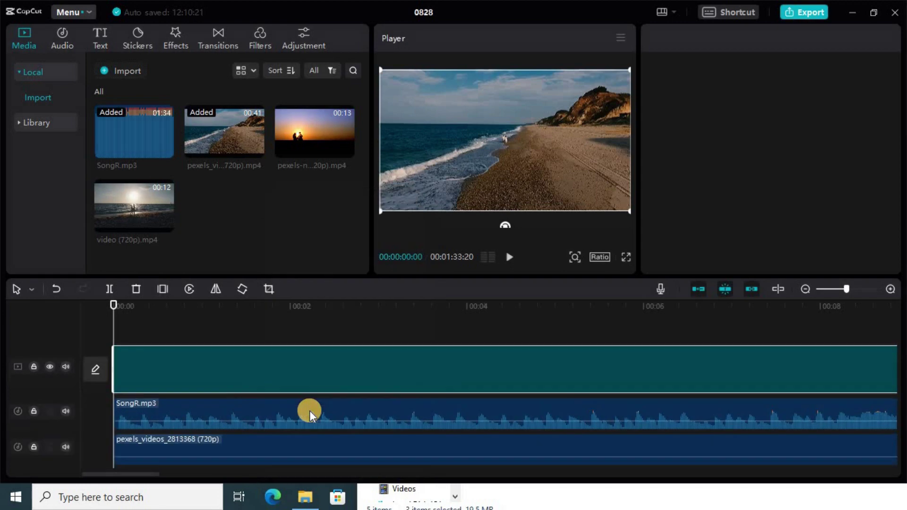
pyautogui.click(284, 445)
pyautogui.rightClick(285, 445)
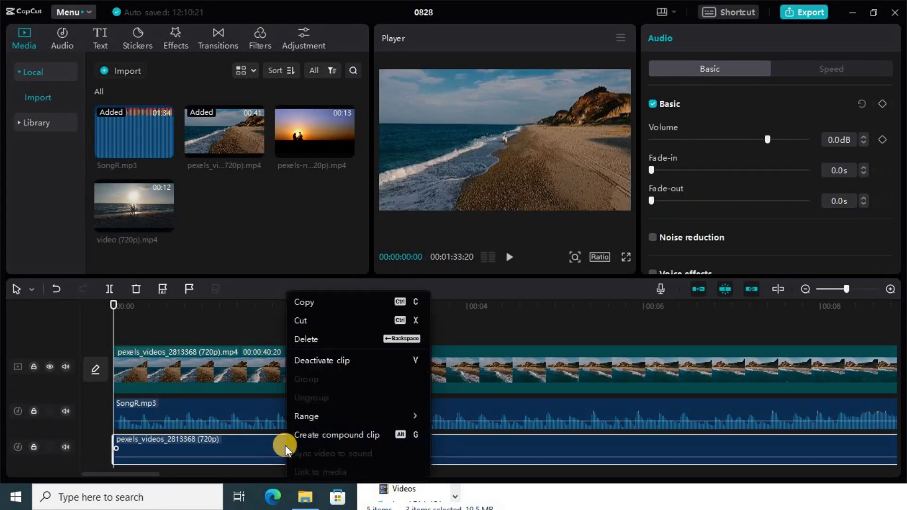
pyautogui.click(321, 340)
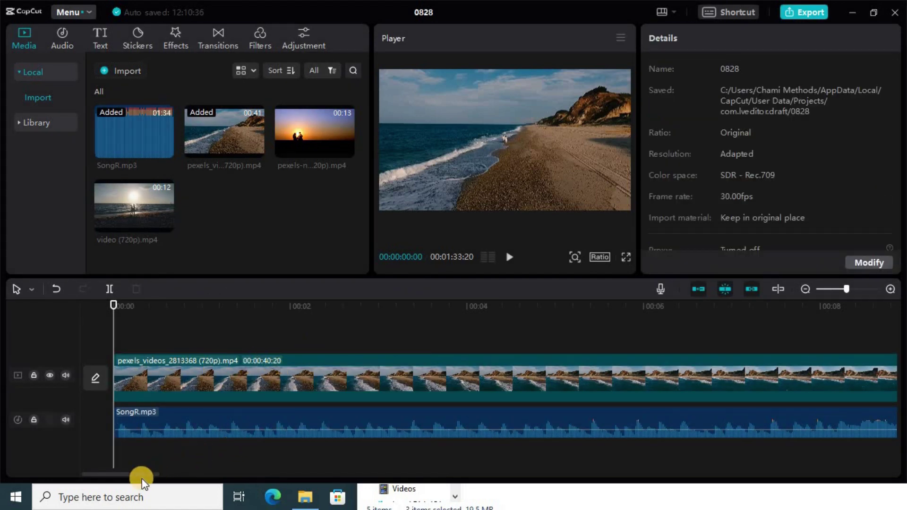
# Append video (720p).mp4 directly after the drone beach clip, then separate and delete its audio
pyautogui.moveTo(143, 476); pyautogui.dragTo(472, 474)
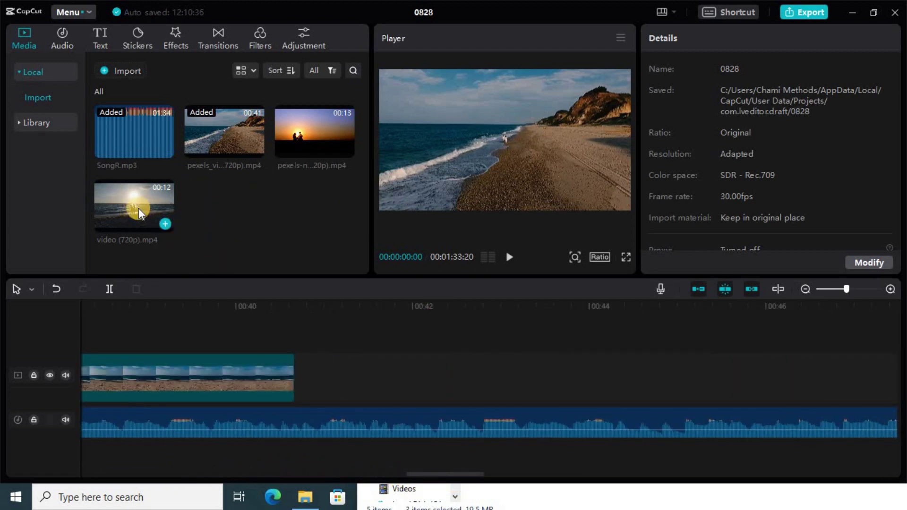
pyautogui.moveTo(232, 255); pyautogui.dragTo(295, 377)
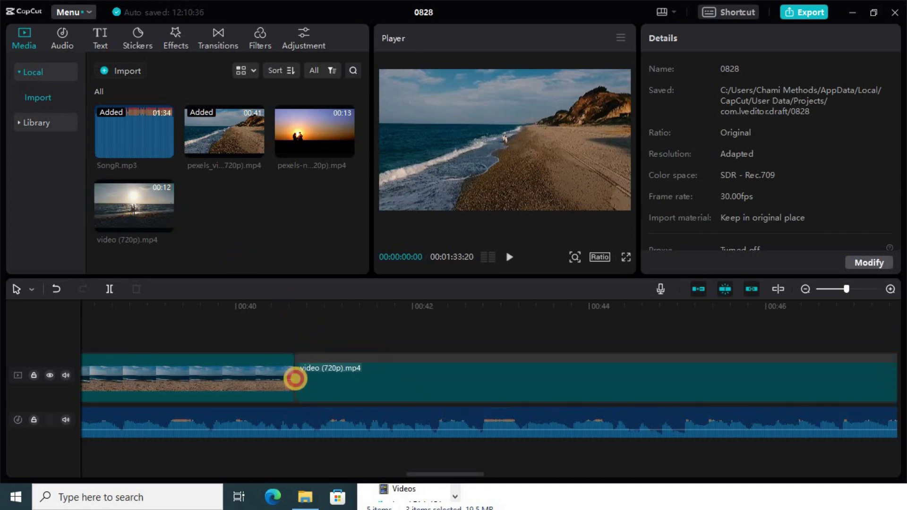
pyautogui.rightClick(369, 376)
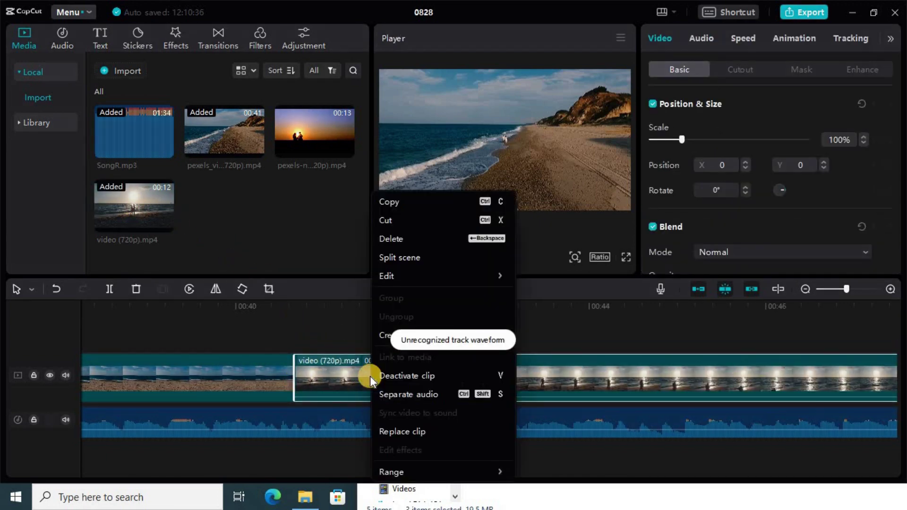
pyautogui.click(389, 396)
pyautogui.click(382, 449)
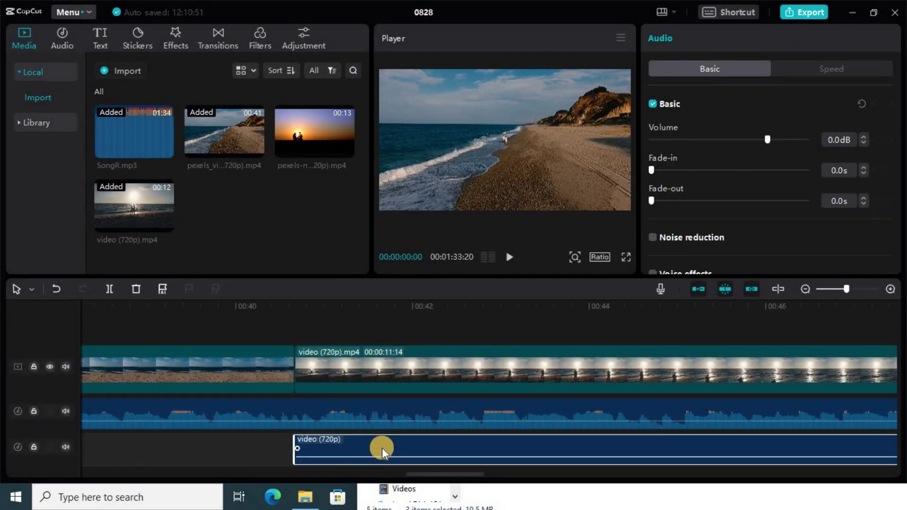
pyautogui.press('Delete')
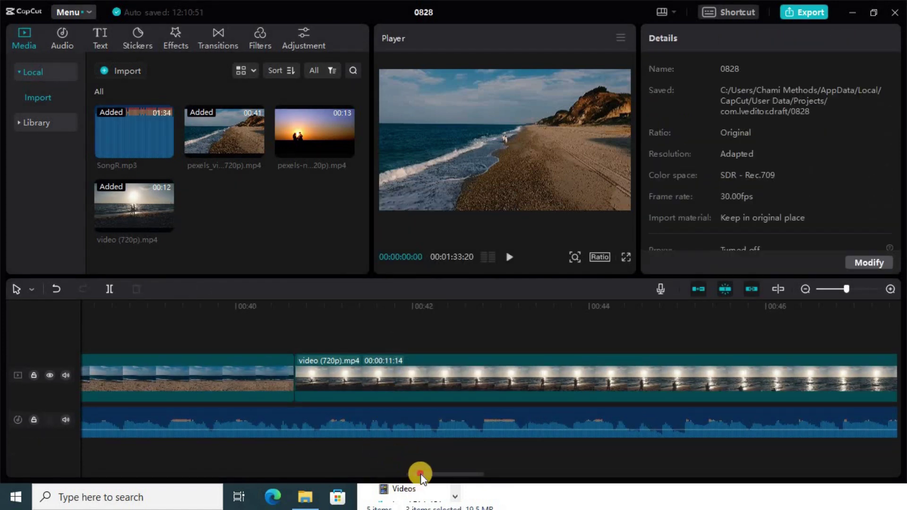
# Append the orange sunset silhouette clip after video (720p).mp4 and check whether its audio can be separated
pyautogui.moveTo(420, 475); pyautogui.dragTo(479, 435)
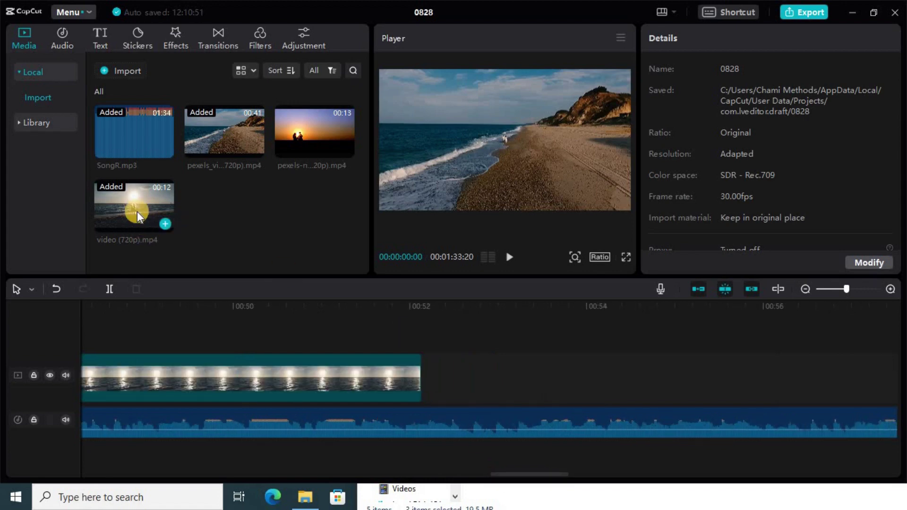
pyautogui.moveTo(311, 139); pyautogui.dragTo(421, 383)
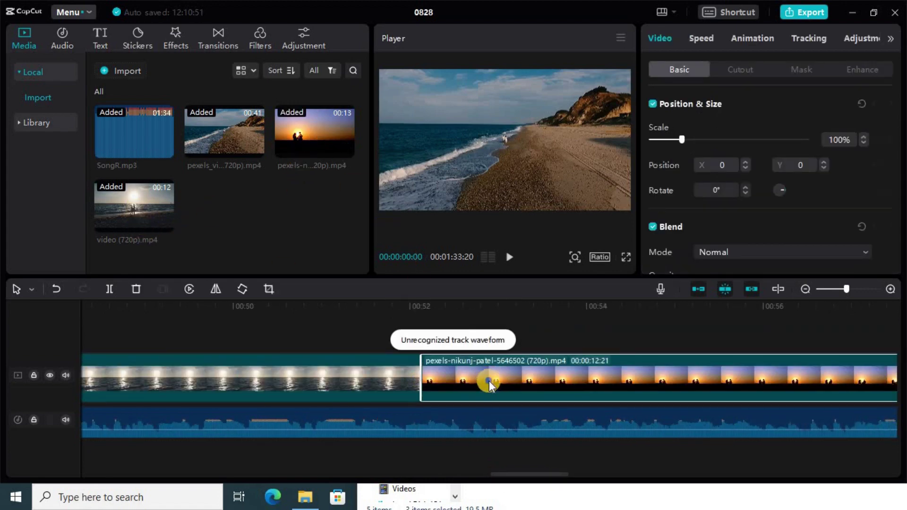
pyautogui.rightClick(488, 382)
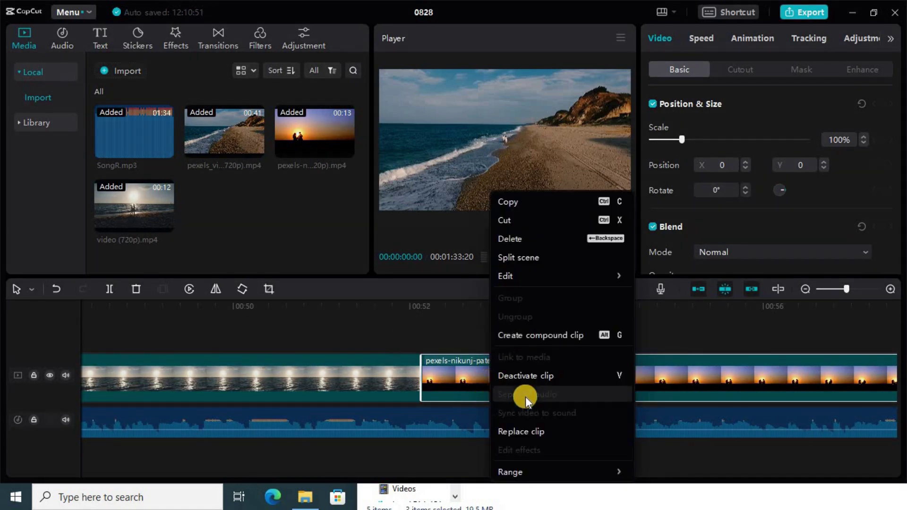
pyautogui.click(372, 466)
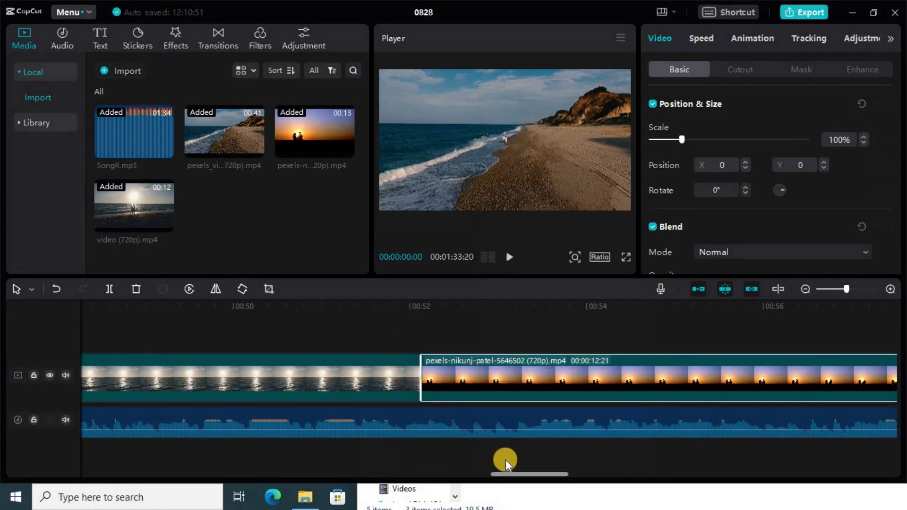
# Add the Mix transition at the cut between the drone beach clip and video (720p).mp4
pyautogui.moveTo(504, 472); pyautogui.dragTo(415, 490)
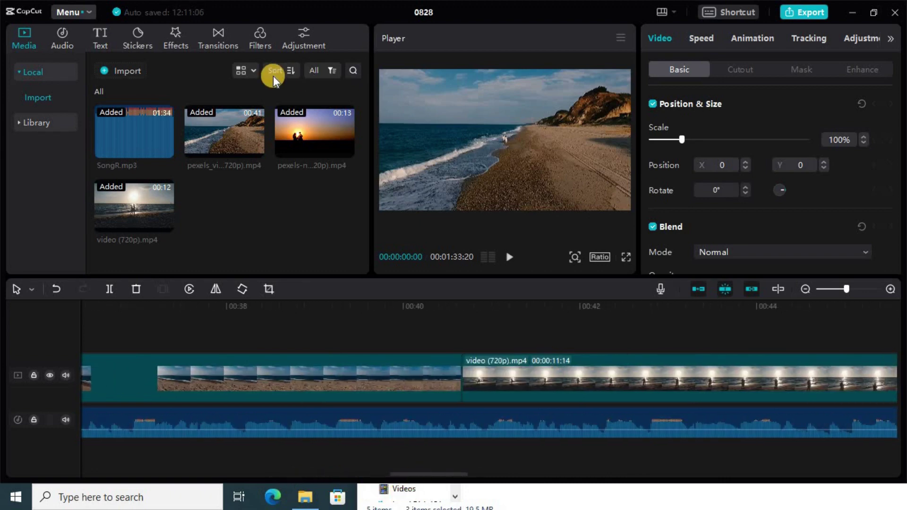
pyautogui.click(224, 37)
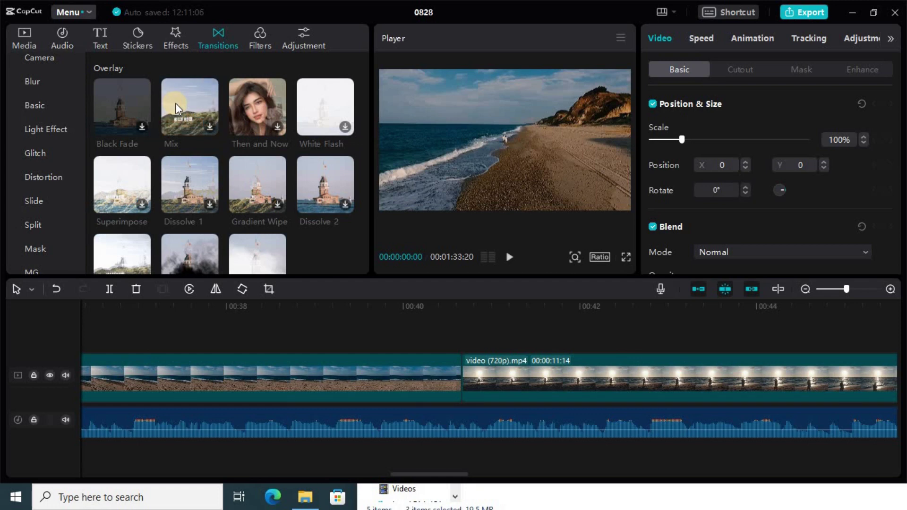
pyautogui.moveTo(175, 108); pyautogui.dragTo(387, 309)
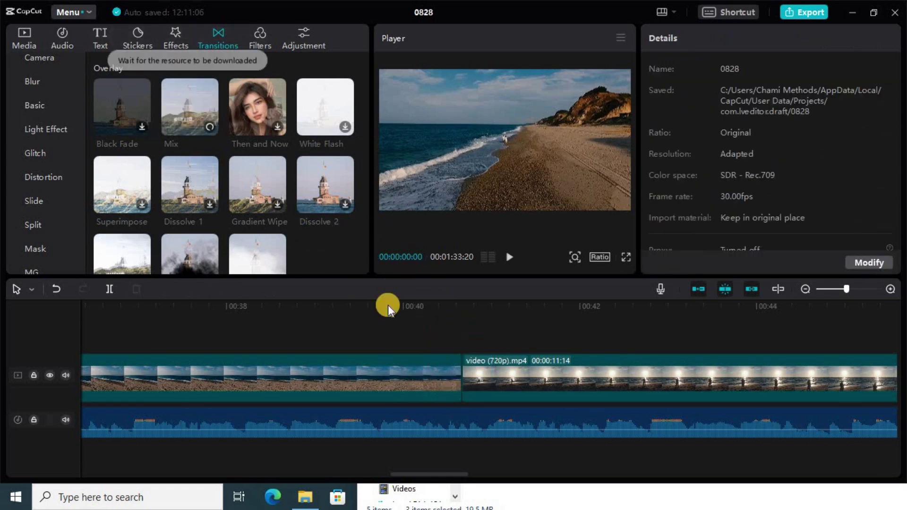
pyautogui.click(208, 130)
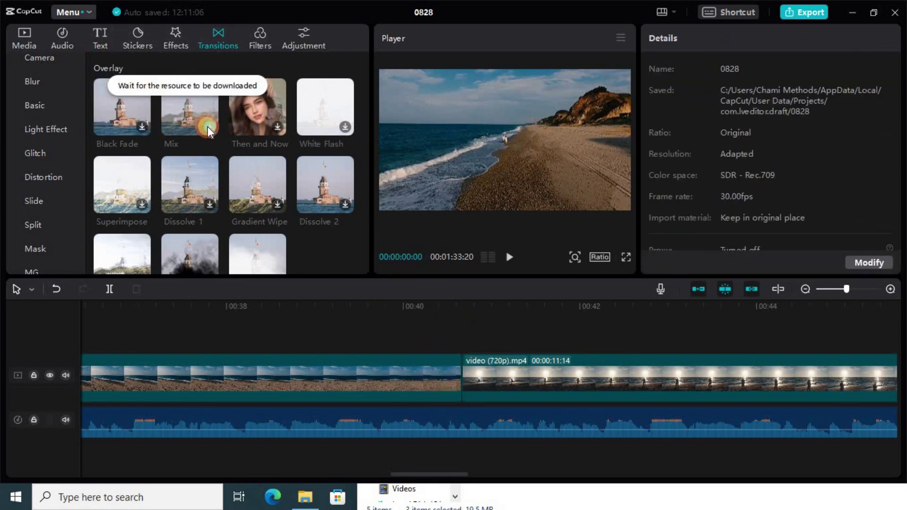
pyautogui.click(444, 376)
pyautogui.click(416, 376)
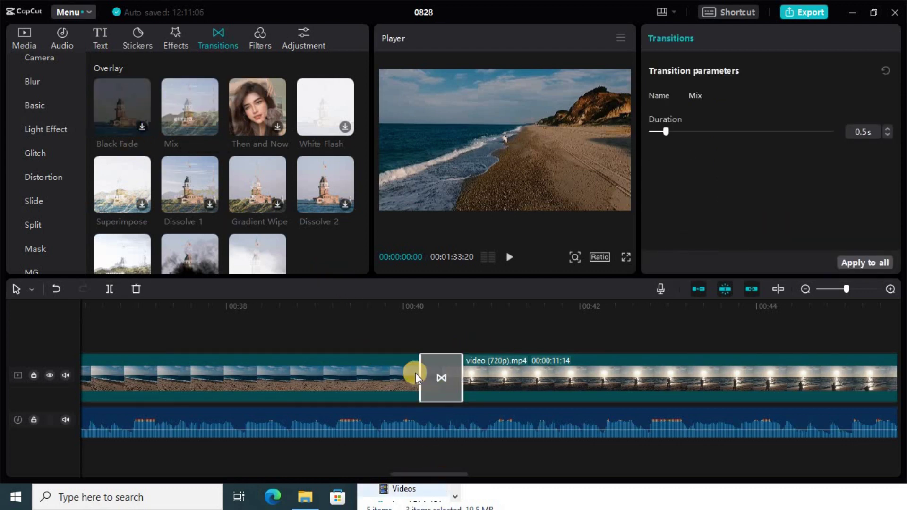
# Play the project from the start of the timeline to preview the drone beach clip with the song, then pause playback
pyautogui.click(419, 471)
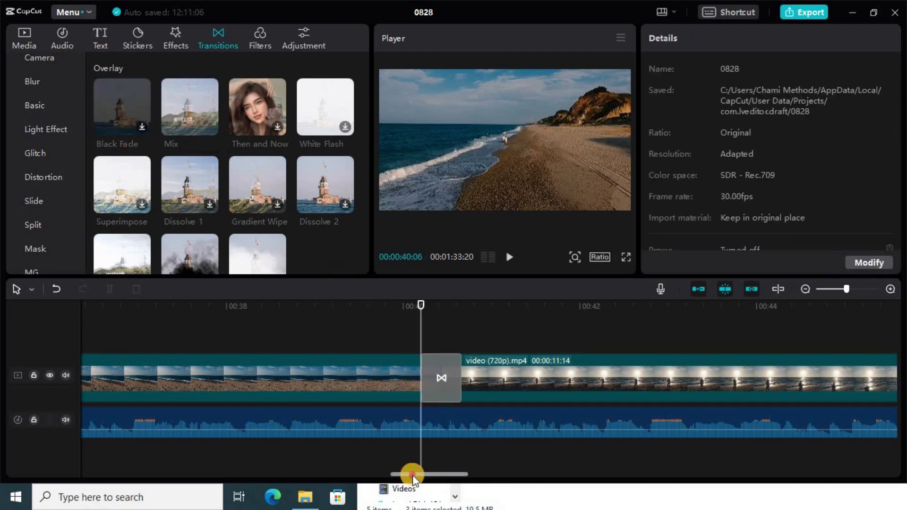
pyautogui.moveTo(412, 475); pyautogui.dragTo(127, 307)
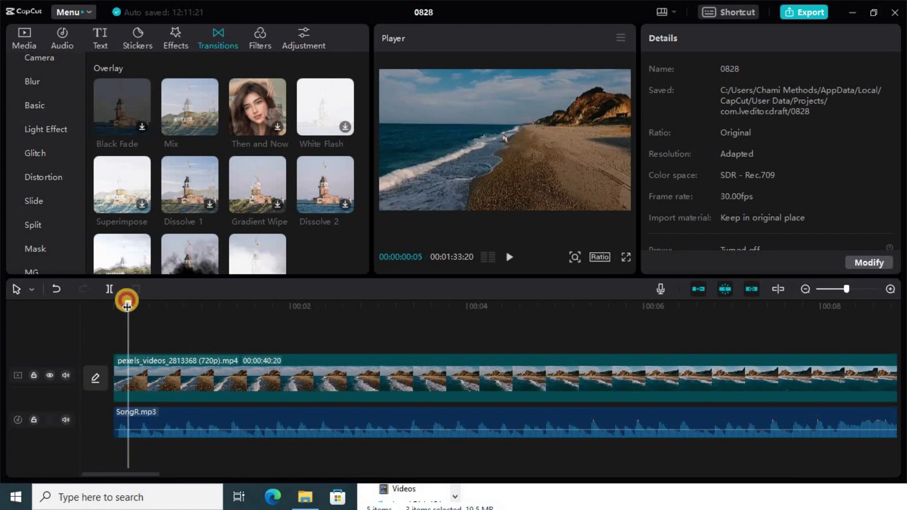
pyautogui.click(115, 306)
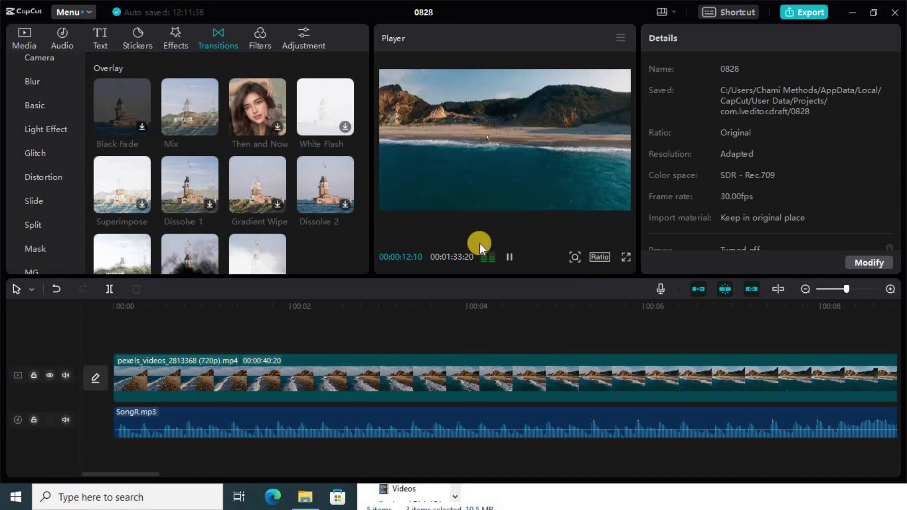
pyautogui.click(510, 257)
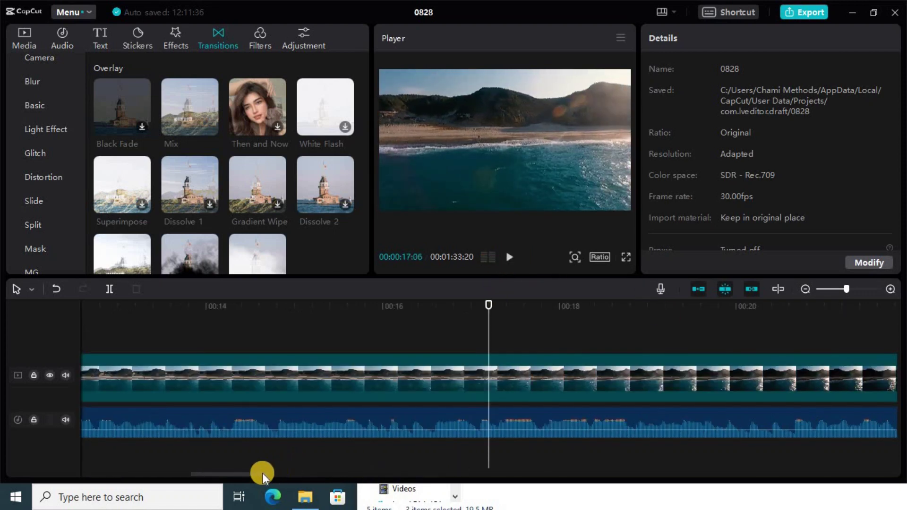
pyautogui.hscroll(1, 262, 474)
pyautogui.hscroll(-3, 526, 388)
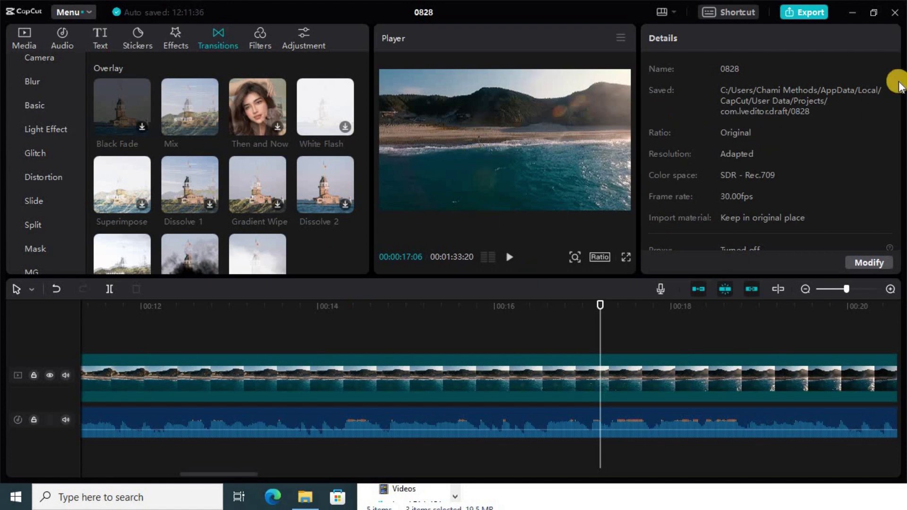
# Export the project as an mp4 at 720P to the Desktop and dismiss the TikTok publishing dialog
pyautogui.click(803, 15)
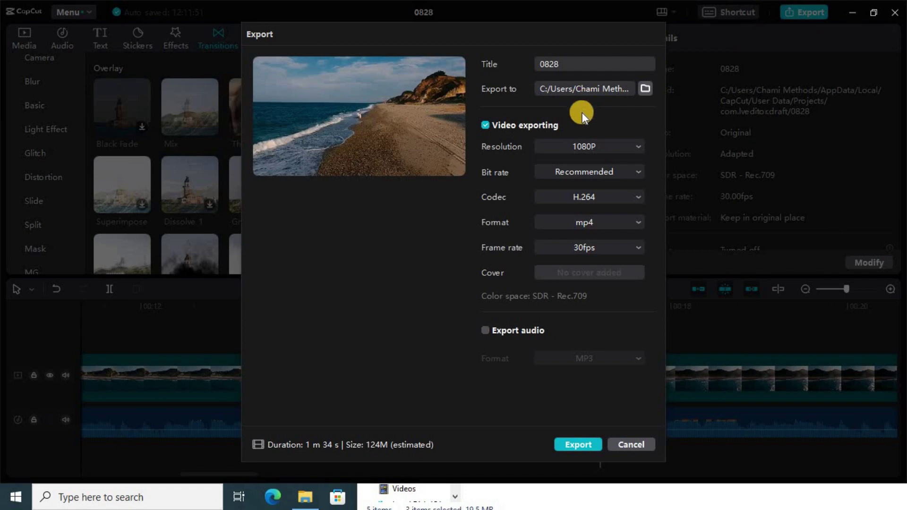
pyautogui.click(619, 147)
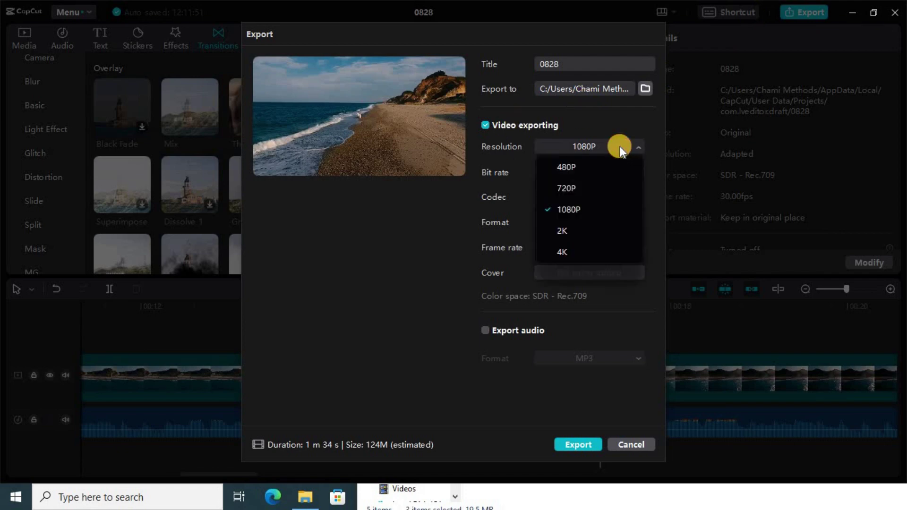
pyautogui.click(551, 186)
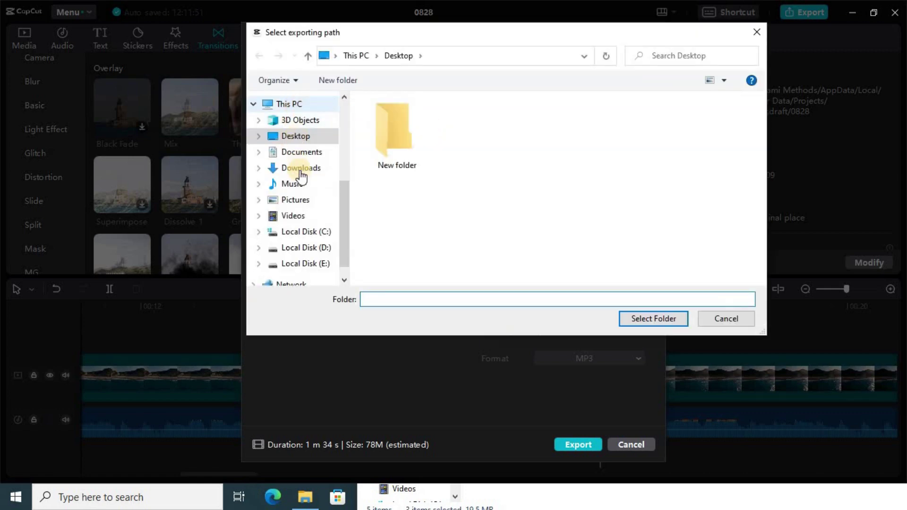
pyautogui.click(297, 137)
pyautogui.click(638, 319)
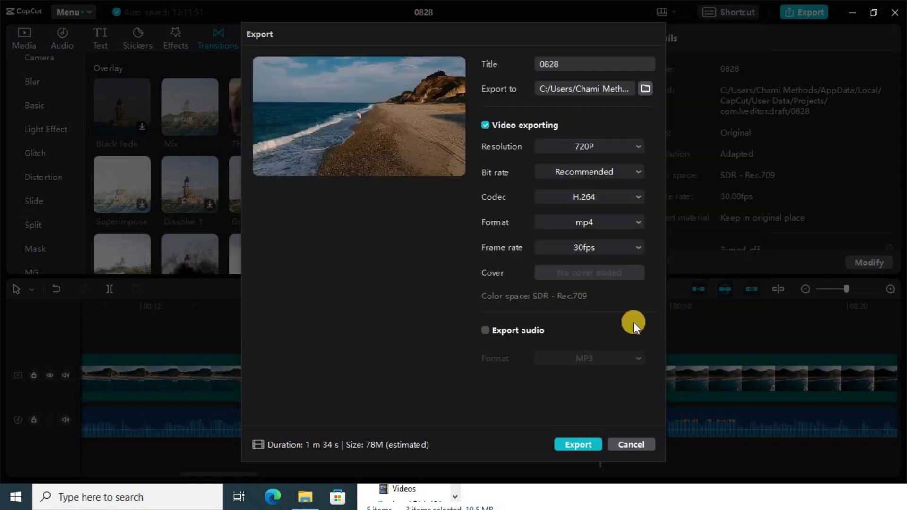
pyautogui.click(578, 445)
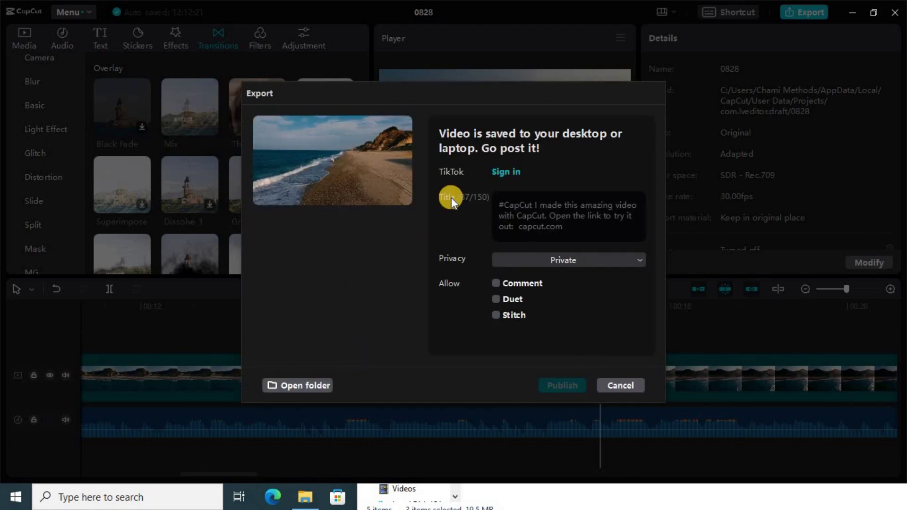
pyautogui.click(620, 385)
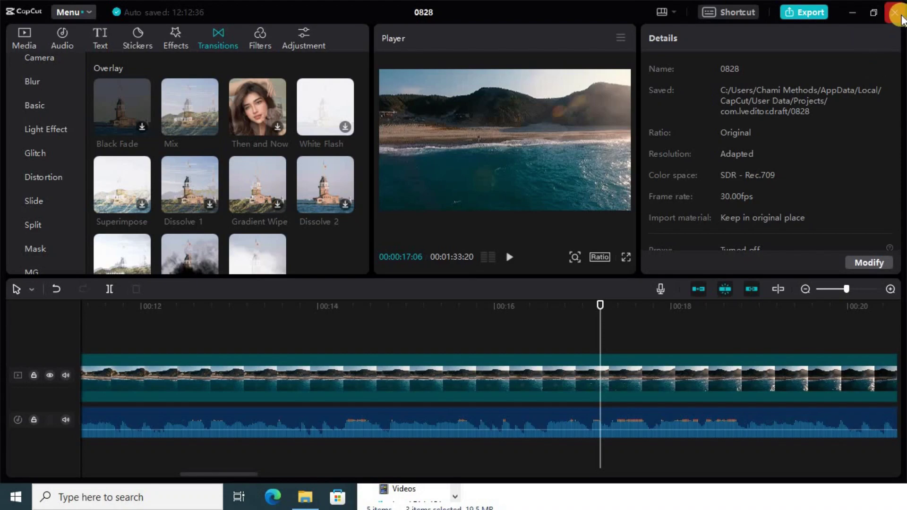
# Close the project editor, the Downloads folder window and the CapCut start window to return to the desktop
pyautogui.click(901, 18)
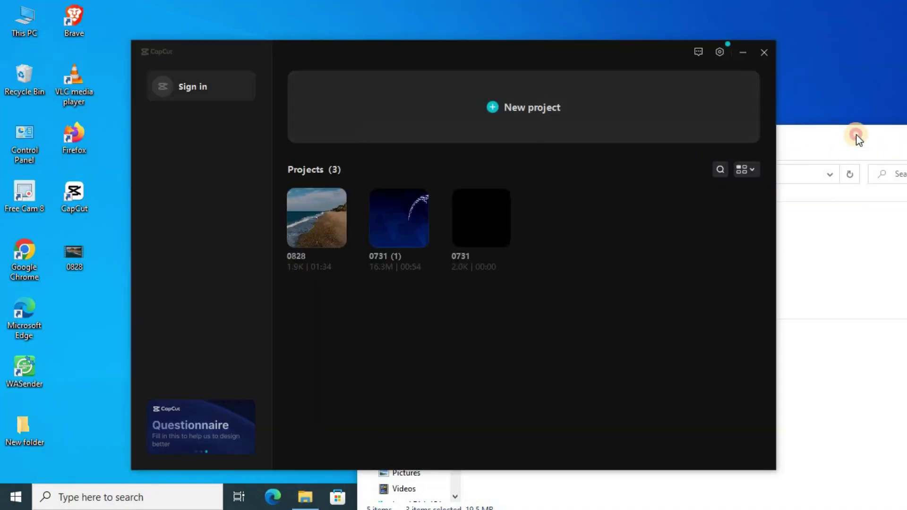
pyautogui.click(856, 134)
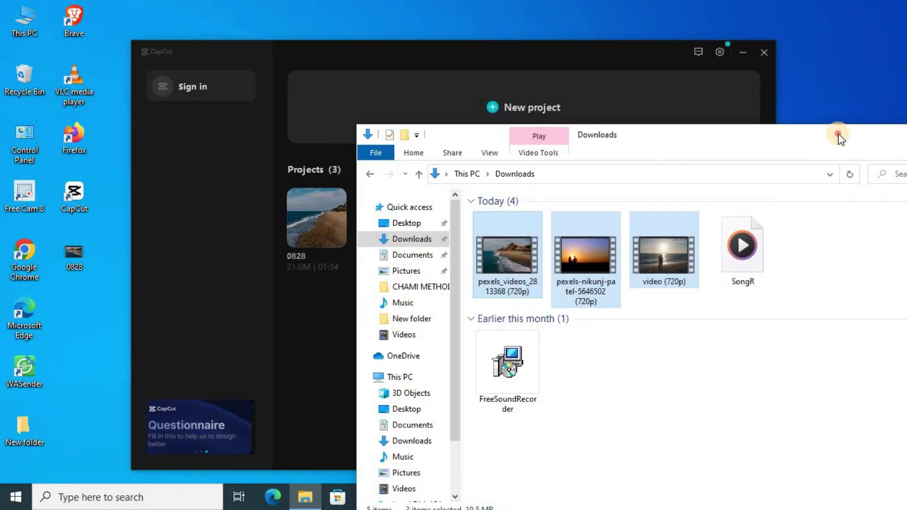
pyautogui.click(810, 133)
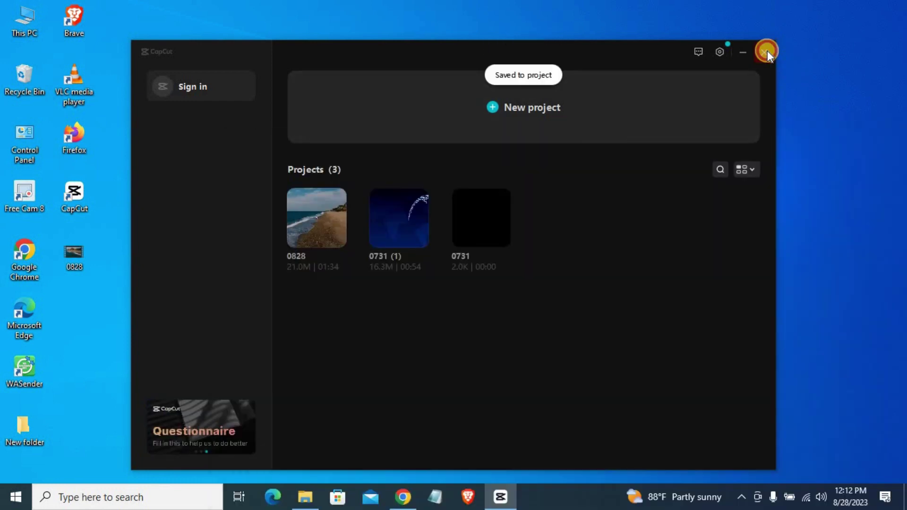
pyautogui.click(765, 52)
pyautogui.rightClick(290, 198)
pyautogui.click(293, 199)
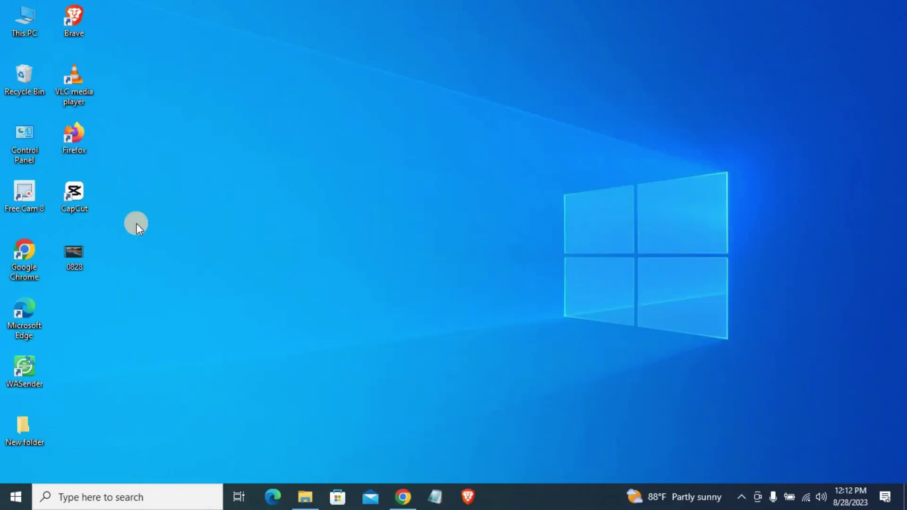
# Open the exported 0828 video from the desktop in VLC media player, watch it, and close the player
pyautogui.rightClick(75, 253)
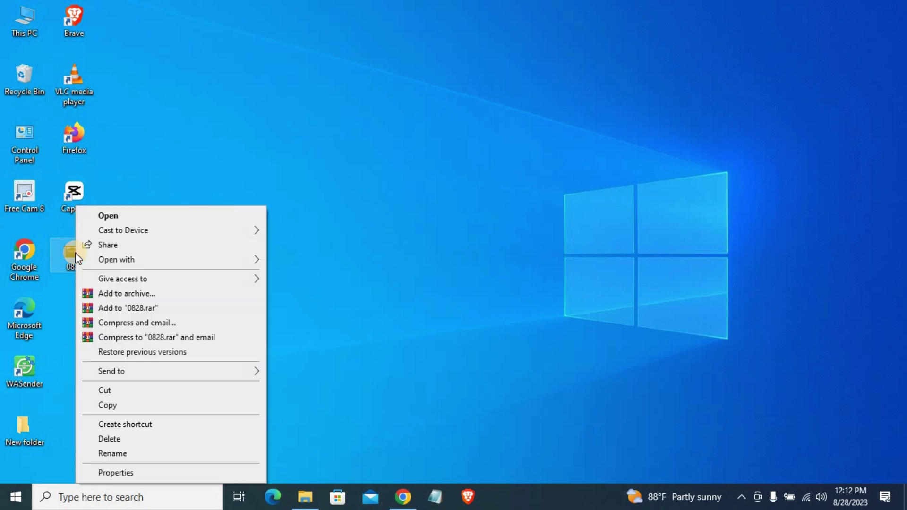
pyautogui.moveTo(251, 261)
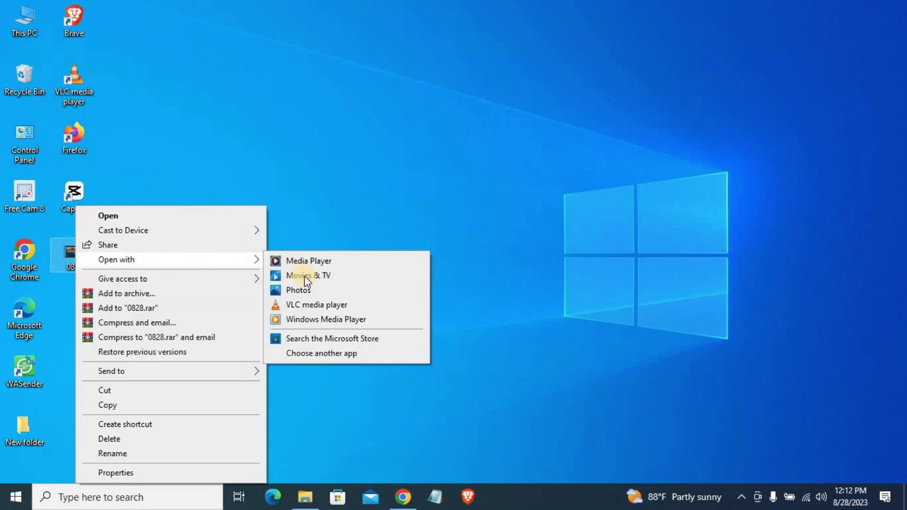
pyautogui.click(316, 302)
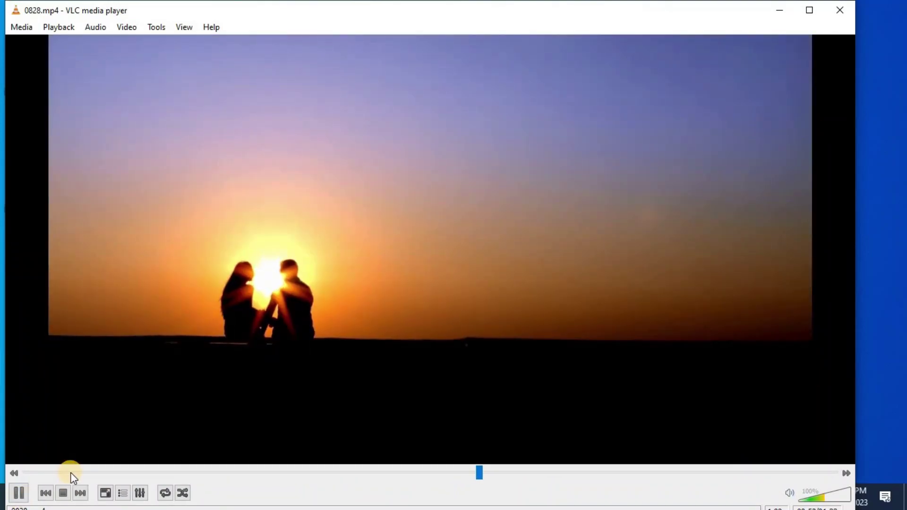
pyautogui.click(844, 11)
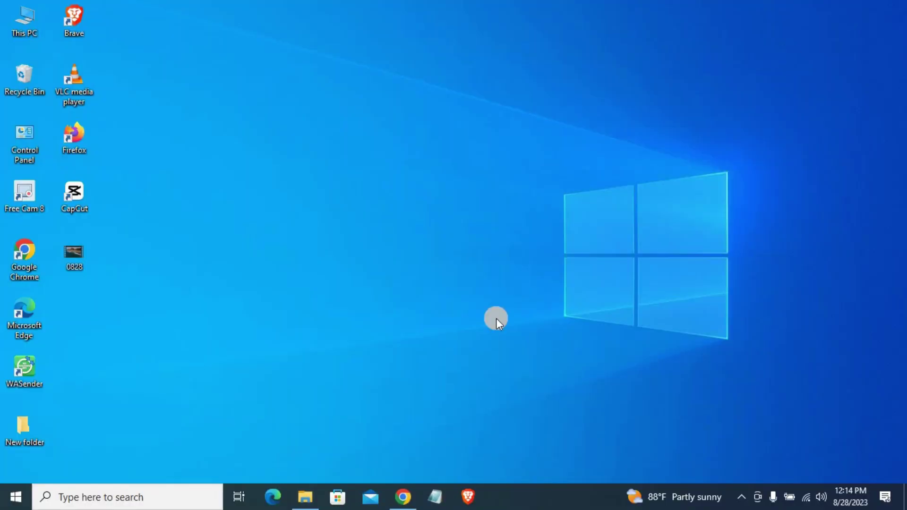